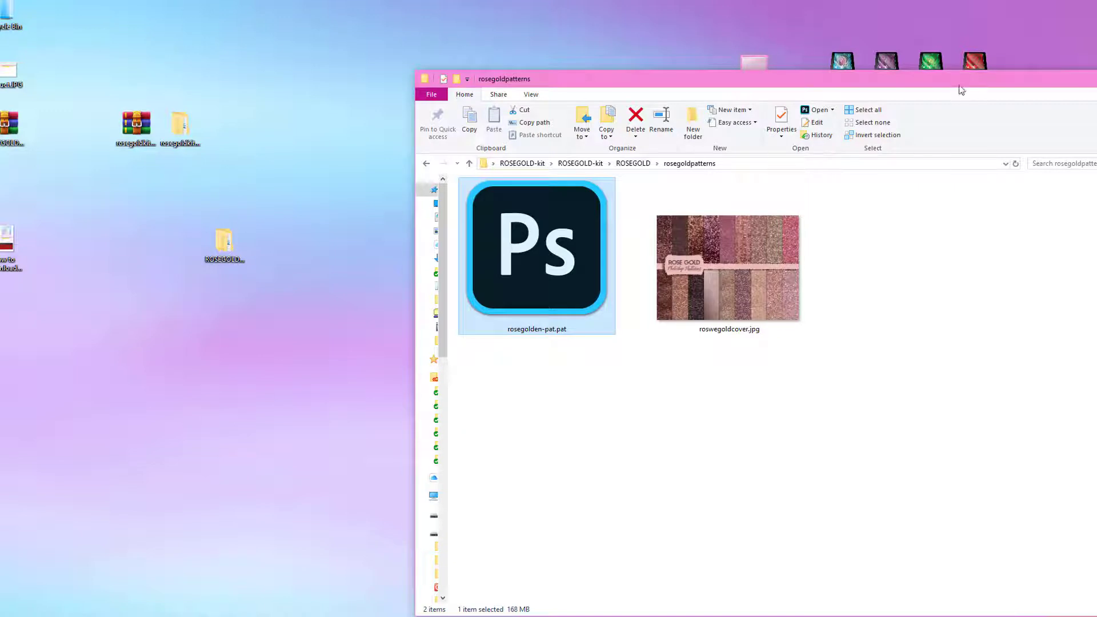
Step: Move the rosegoldpatterns Explorer window aside and close it
{"action": "left_click_drag", "start_coordinate": [960, 89], "coordinate": [549, 111]}
{"action": "left_click", "coordinate": [869, 110]}
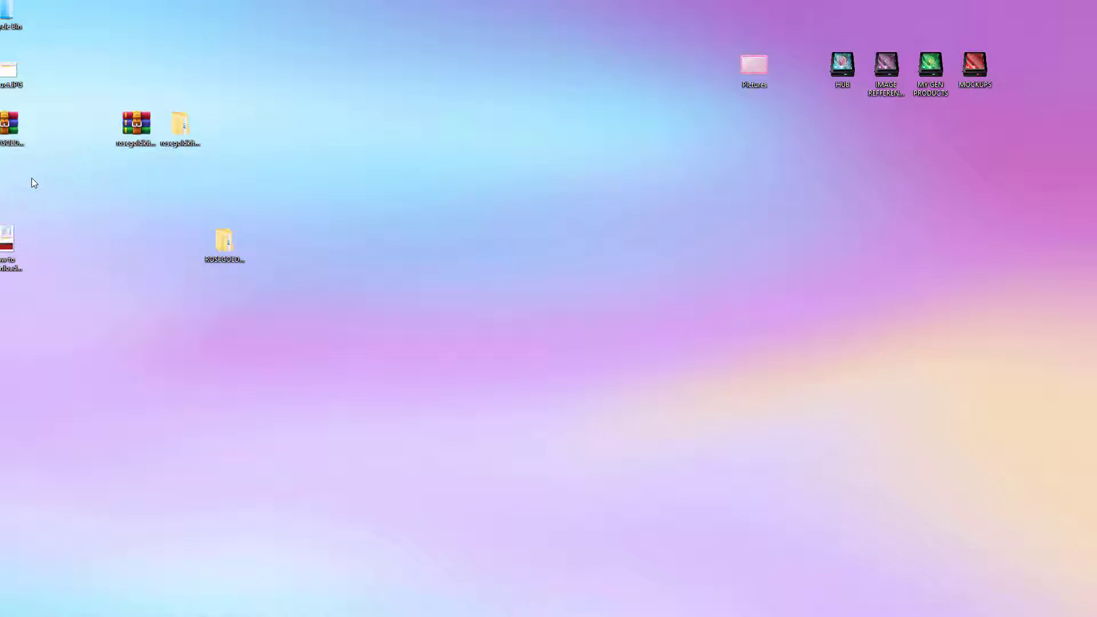
Step: Open download.txt inside the rosegoldkit-dl > rosegoldkit-dl folder
{"action": "double_click", "coordinate": [179, 126]}
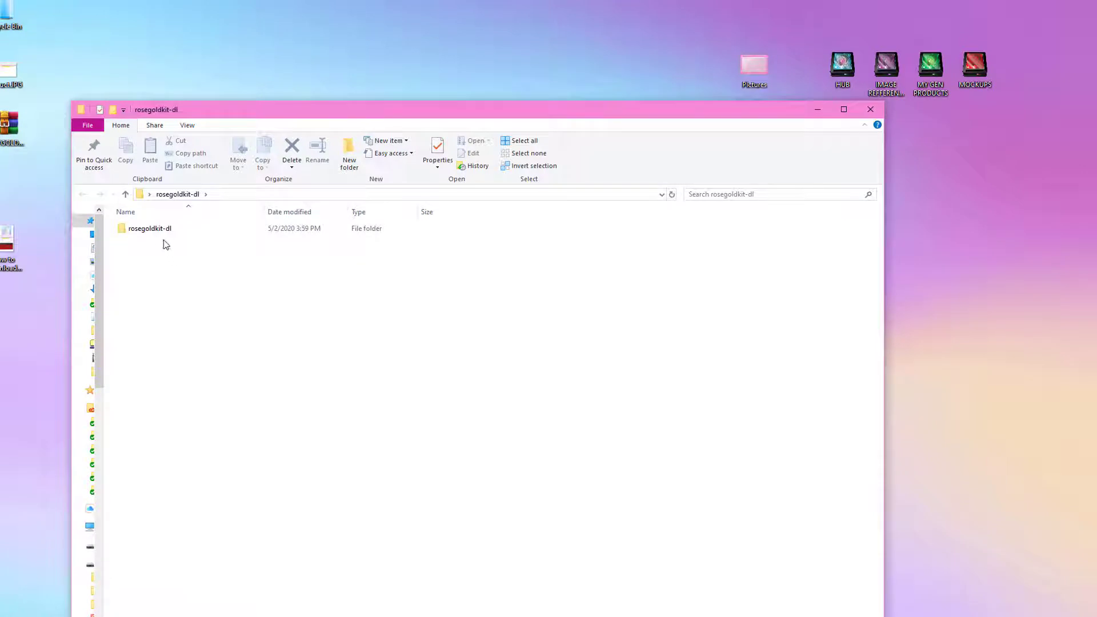
{"action": "double_click", "coordinate": [150, 228]}
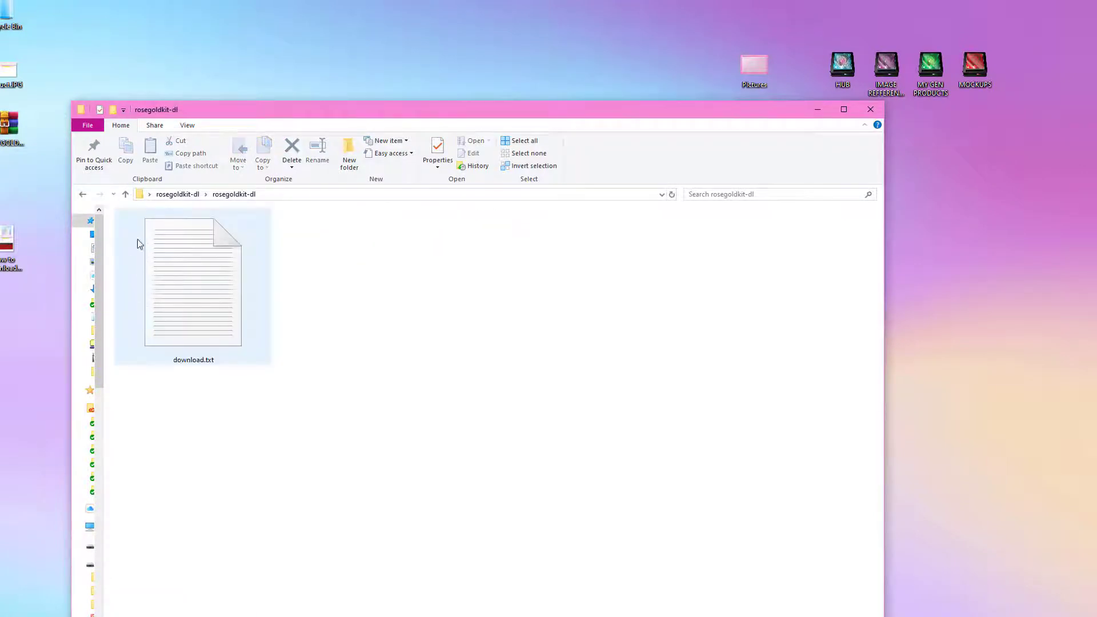
{"action": "double_click", "coordinate": [195, 321]}
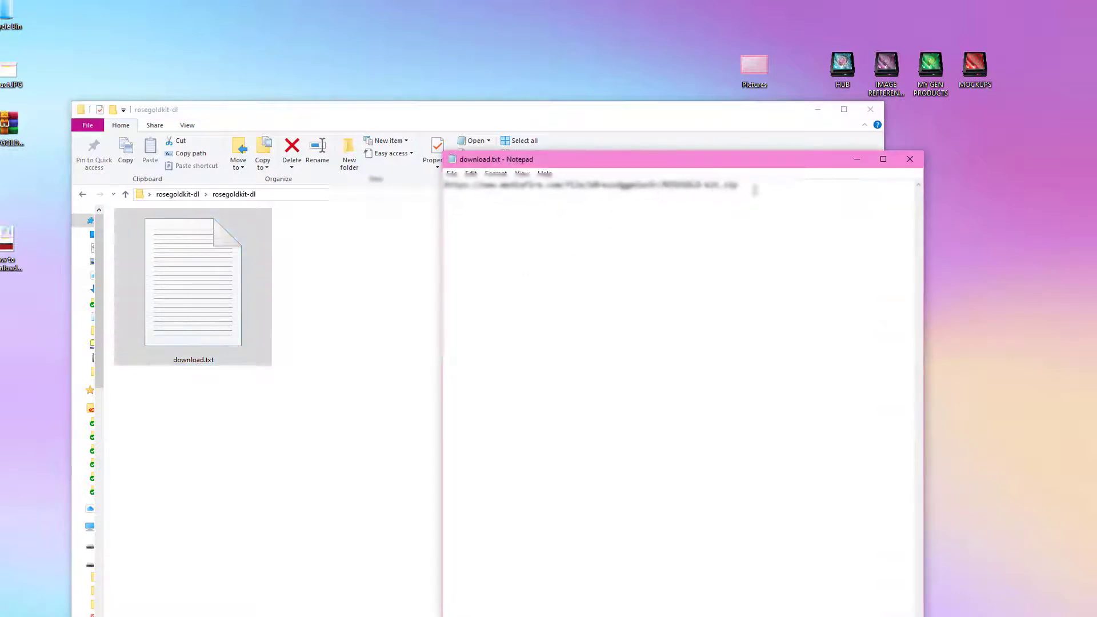
Step: Copy the download link from the note and close Notepad
{"action": "left_click_drag", "start_coordinate": [755, 188], "coordinate": [446, 186]}
{"action": "right_click", "coordinate": [499, 190]}
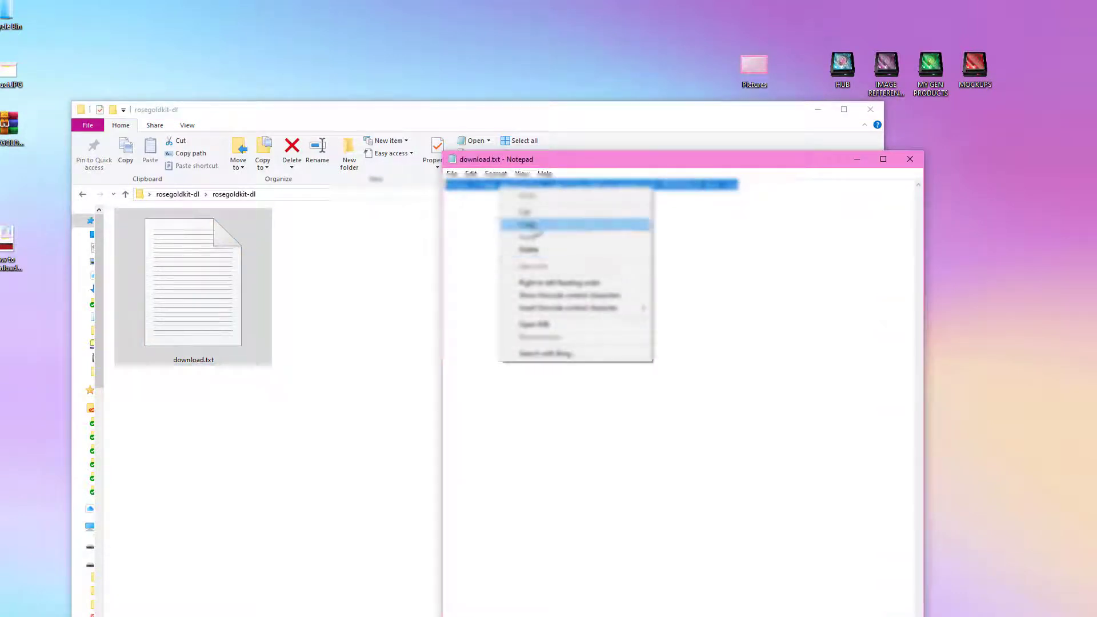
{"action": "left_click", "coordinate": [535, 225]}
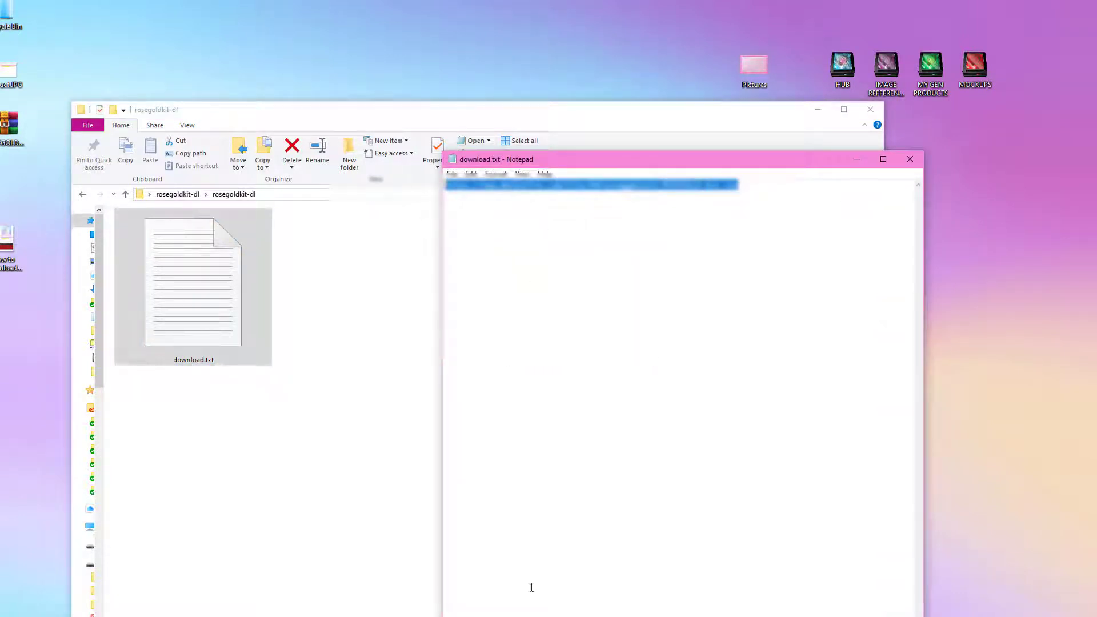
{"action": "left_click", "coordinate": [857, 159]}
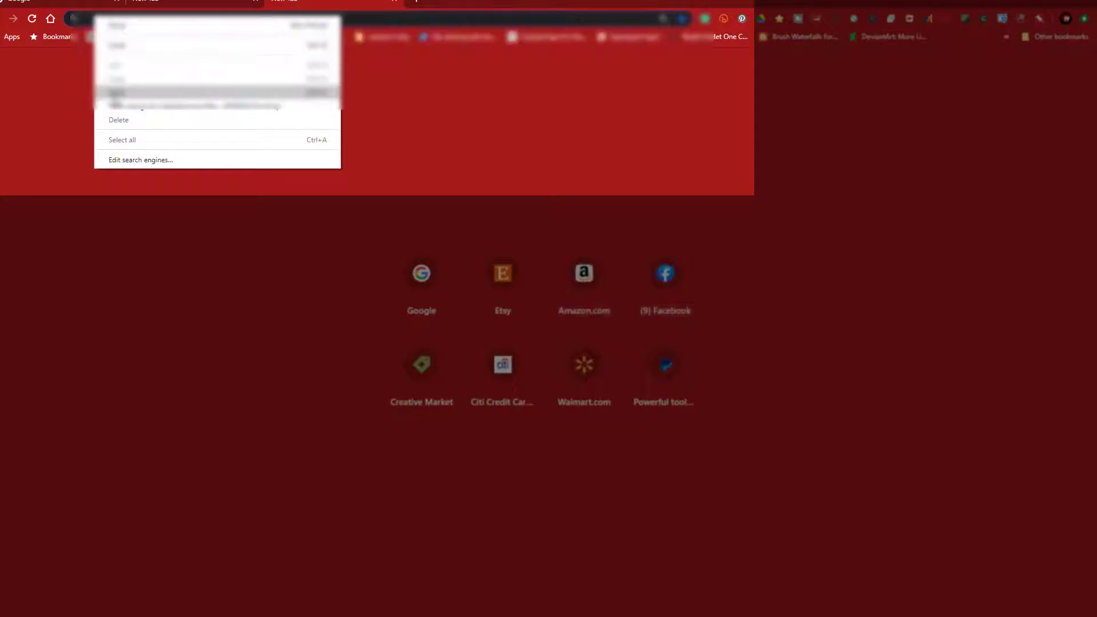
Step: Paste the copied link into Chrome and save the kit zip to the desktop
{"action": "left_click", "coordinate": [120, 94]}
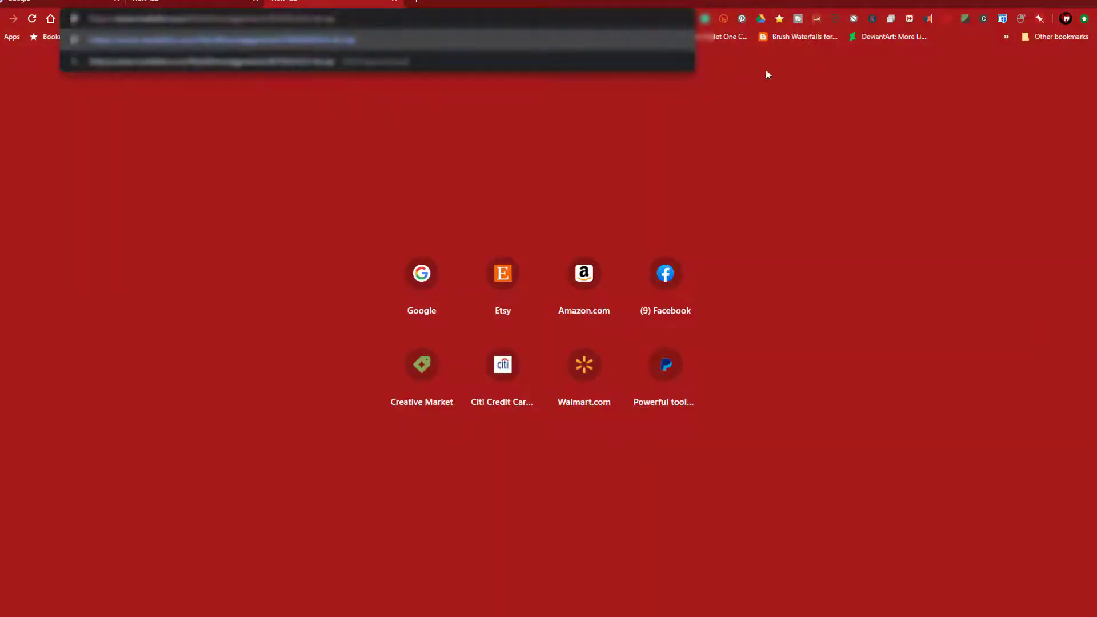
{"action": "key", "text": "Return"}
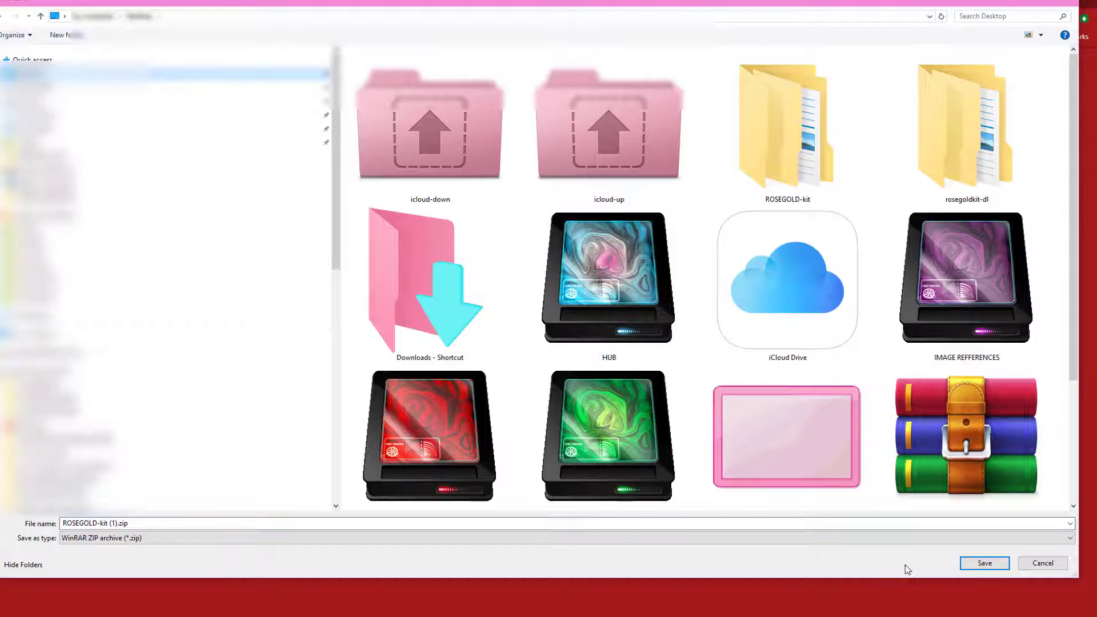
{"action": "left_click", "coordinate": [984, 563]}
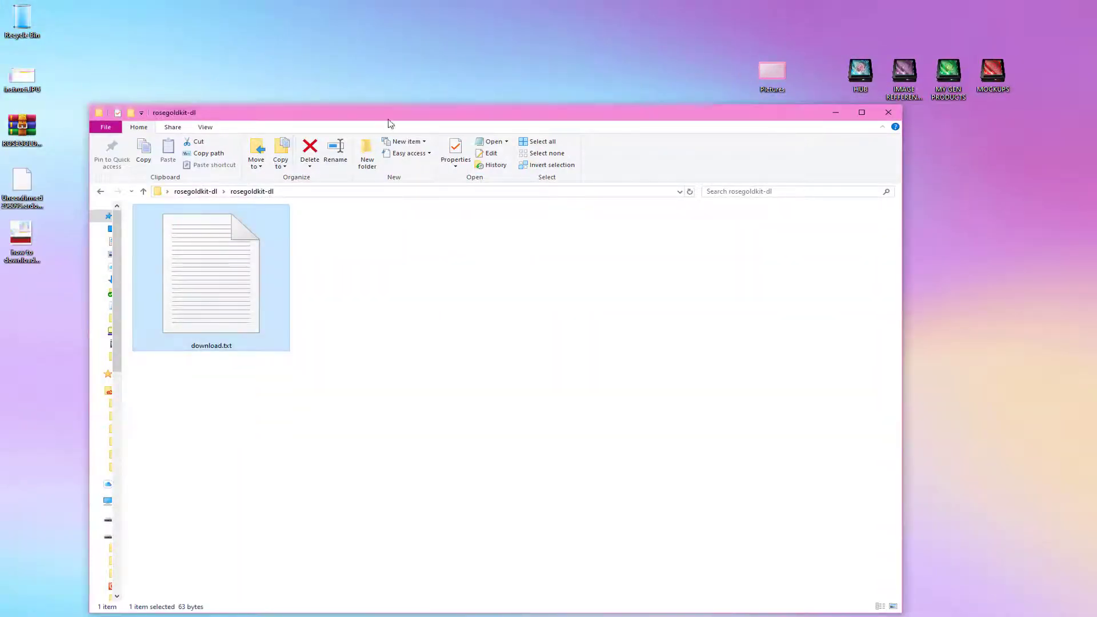
{"action": "left_click_drag", "start_coordinate": [390, 113], "coordinate": [721, 86]}
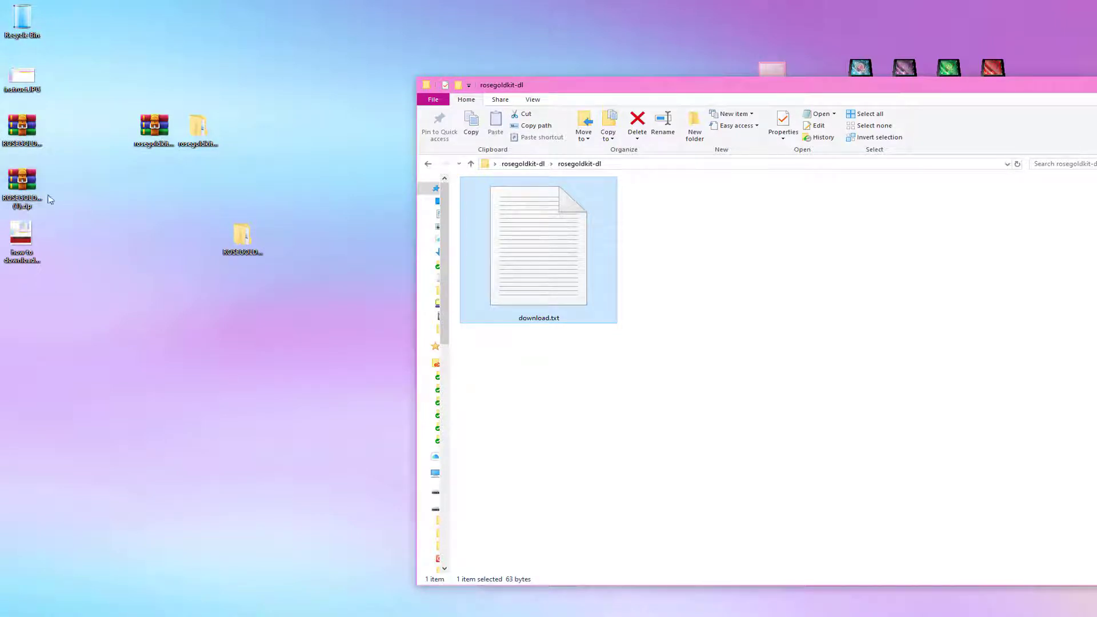
Step: Delete the duplicate ROSEGOLD-kit (1).zip from the desktop
{"action": "left_click", "coordinate": [4, 233]}
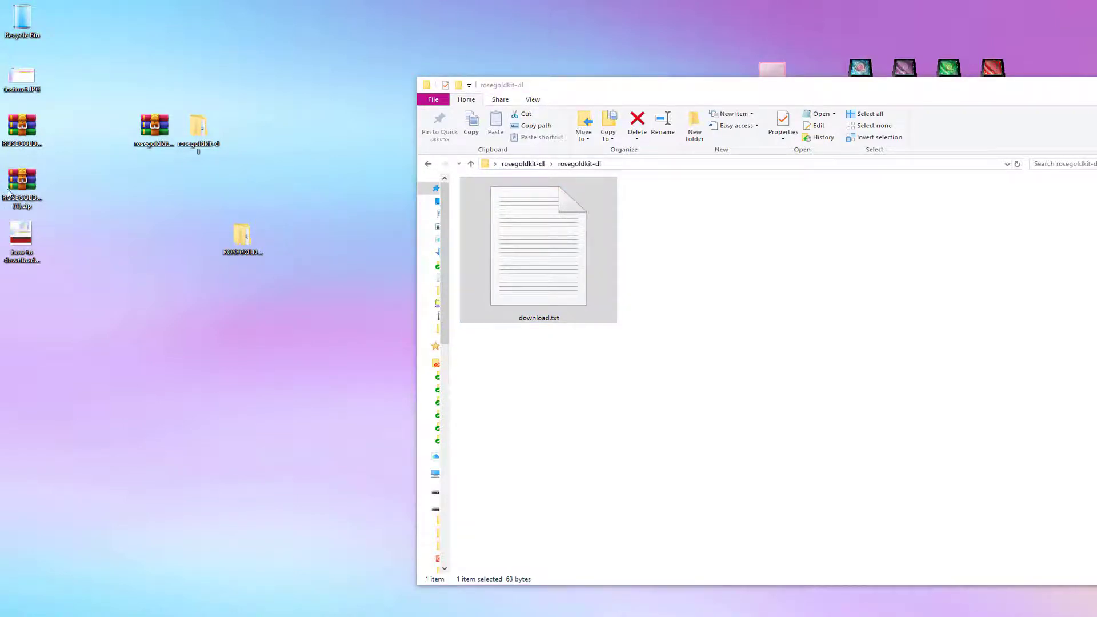
{"action": "right_click", "coordinate": [9, 191]}
{"action": "left_click", "coordinate": [38, 375]}
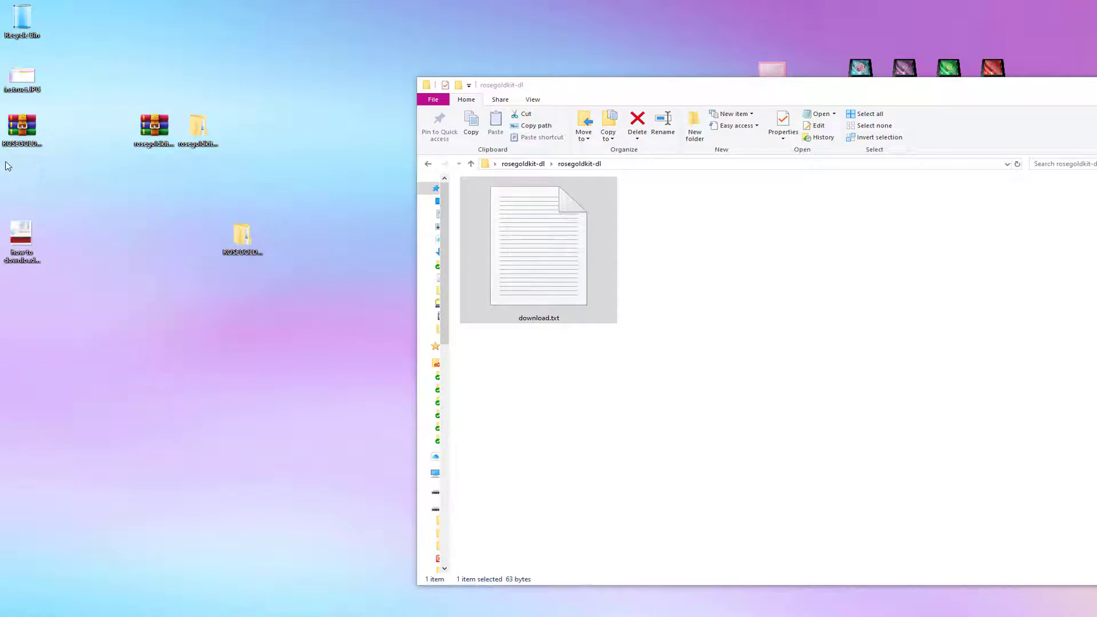
Step: Extract ROSEGOLD-kit.zip to ROSEGOLD-kit\, declining to overwrite the existing files
{"action": "left_click", "coordinate": [21, 133]}
{"action": "right_click", "coordinate": [23, 130]}
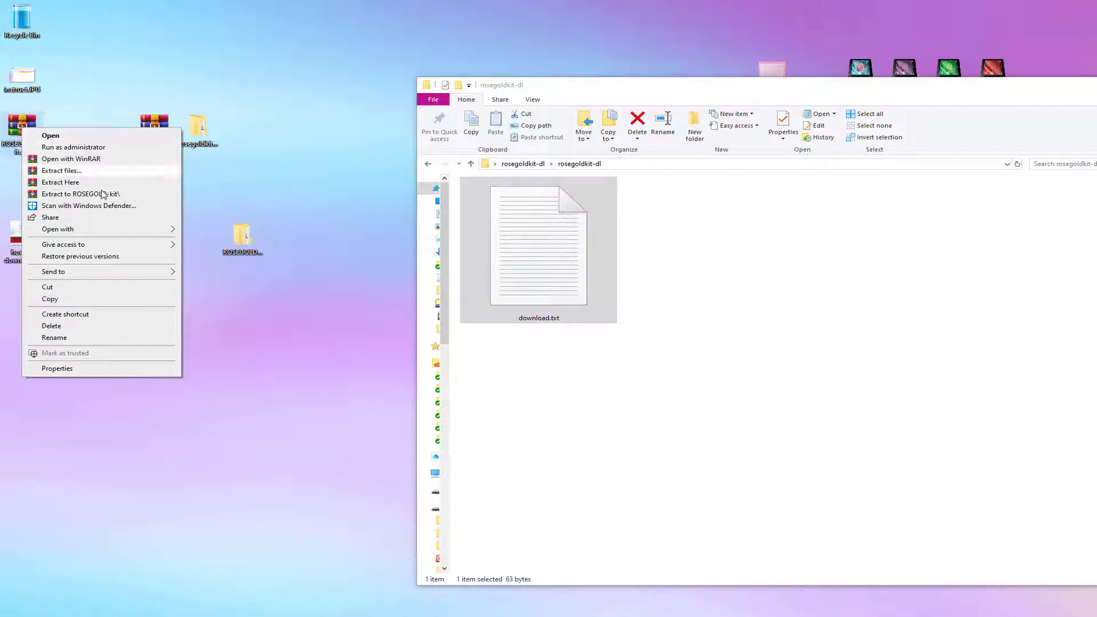
{"action": "left_click", "coordinate": [80, 194]}
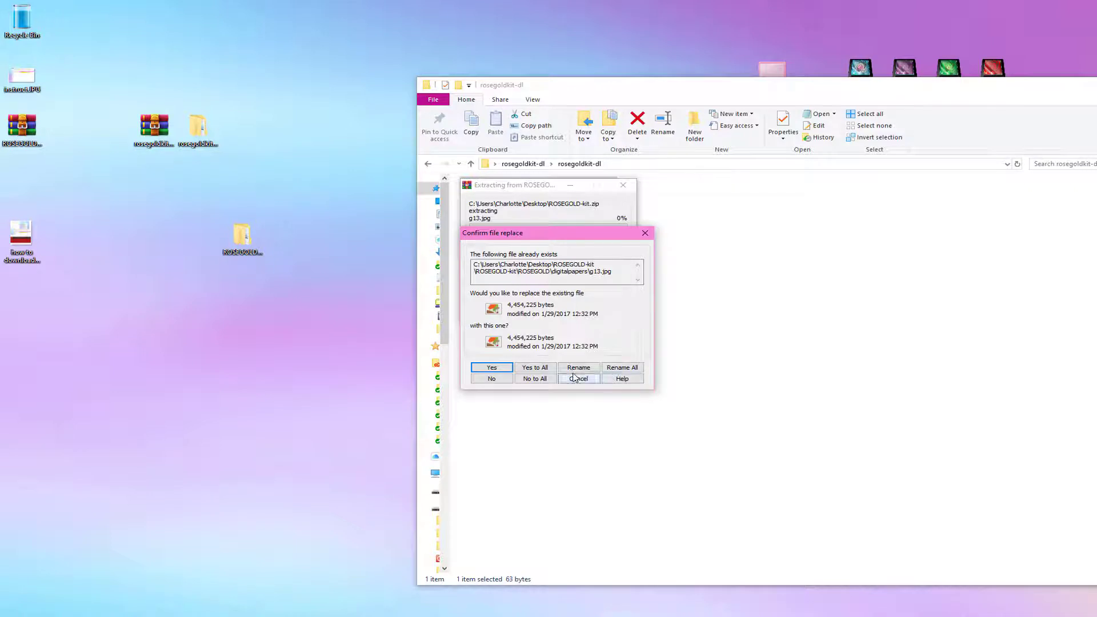
{"action": "left_click", "coordinate": [647, 238]}
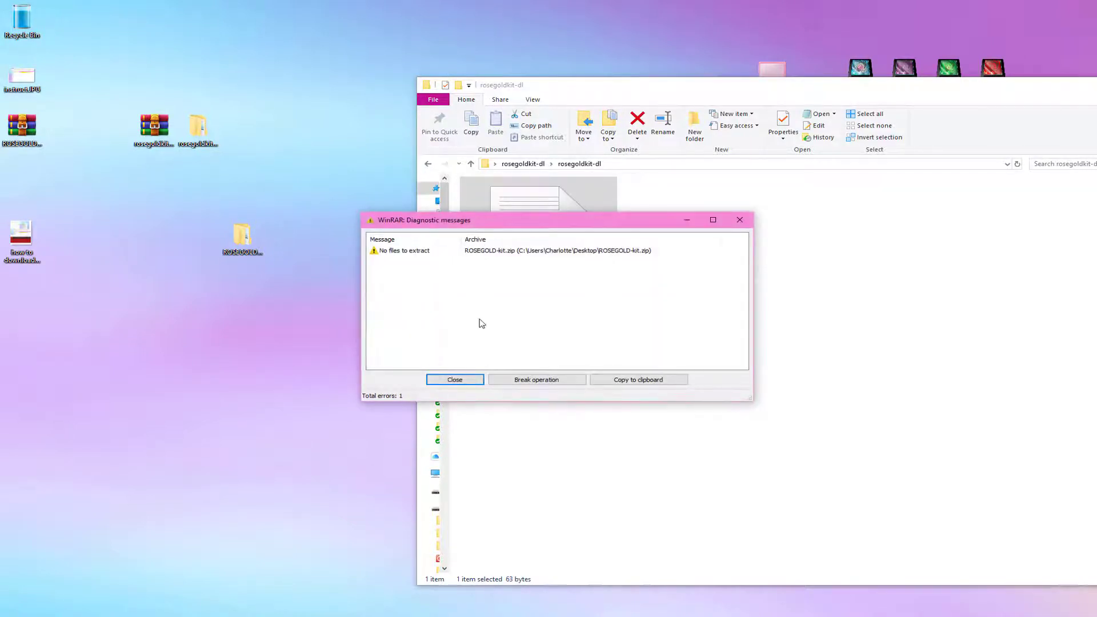
{"action": "left_click", "coordinate": [453, 379]}
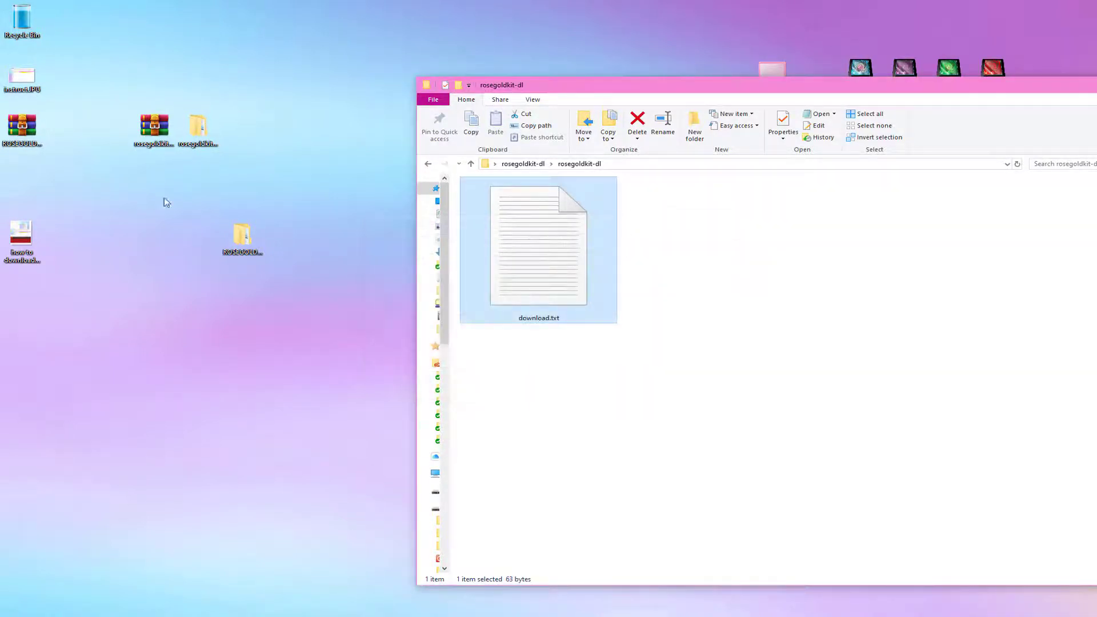
Step: Open rosegolden-pat.pat from ROSEGOLD-kit > ROSEGOLD > rosegoldpatterns
{"action": "double_click", "coordinate": [251, 237]}
{"action": "left_click", "coordinate": [79, 120]}
{"action": "double_click", "coordinate": [79, 126]}
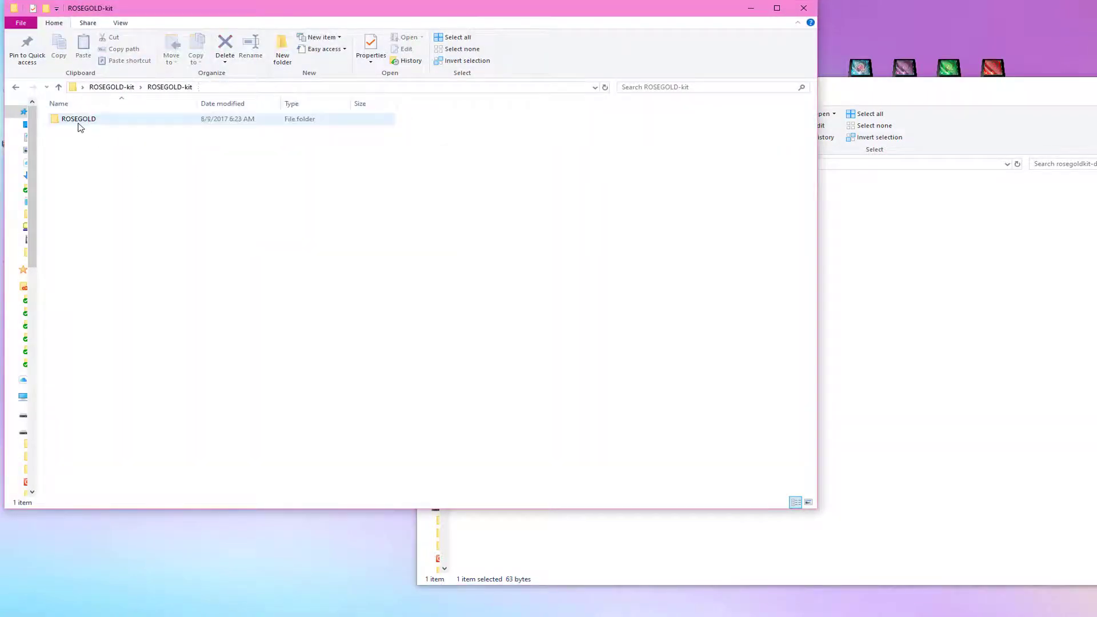
{"action": "double_click", "coordinate": [80, 121]}
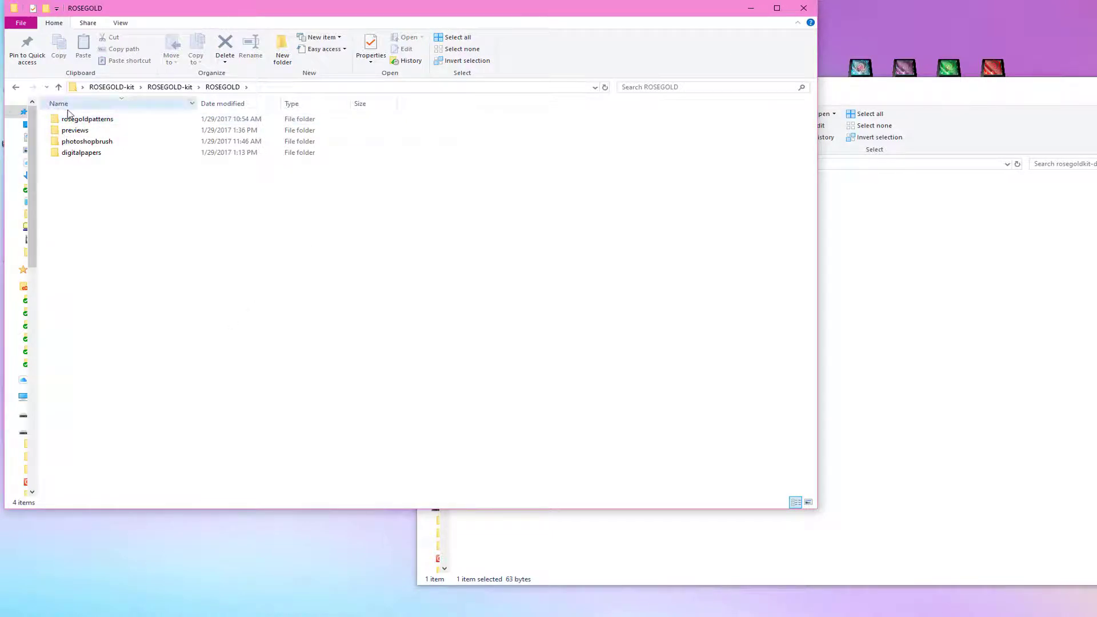
{"action": "double_click", "coordinate": [86, 119]}
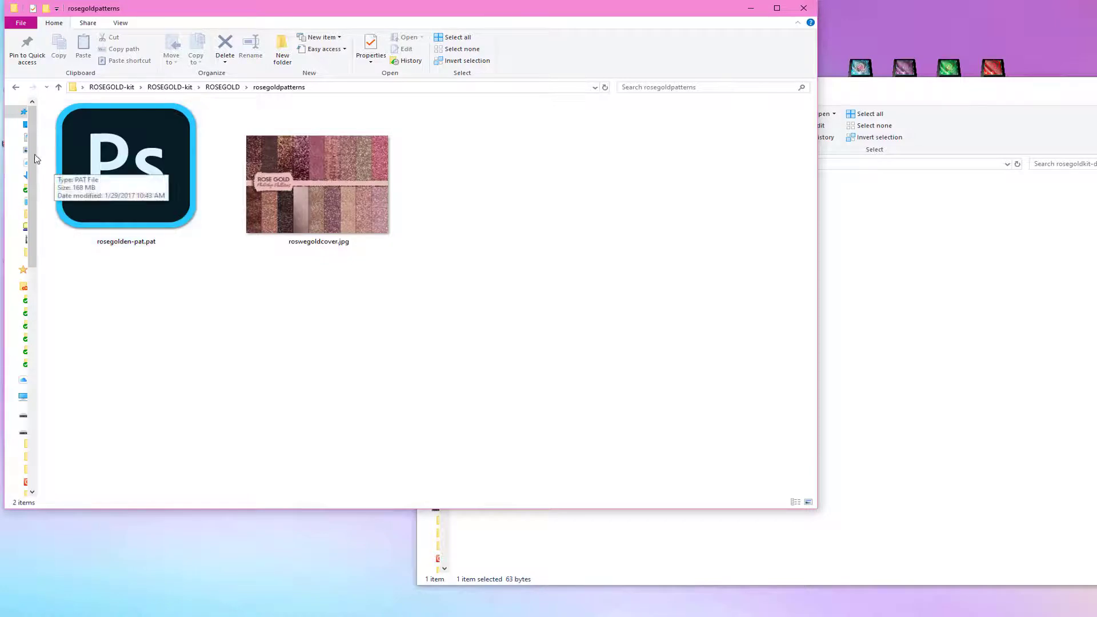
{"action": "double_click", "coordinate": [172, 200]}
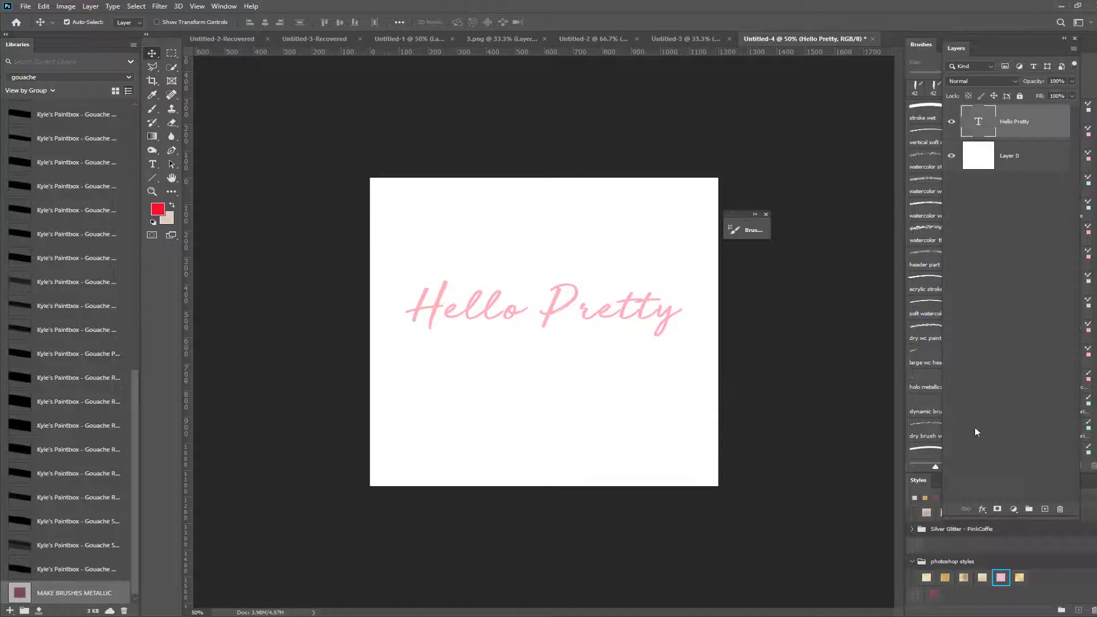
Step: Float the Layers panel, then select Layer 0 and the Hello Pretty text layer
{"action": "left_click_drag", "start_coordinate": [972, 43], "coordinate": [810, 12]}
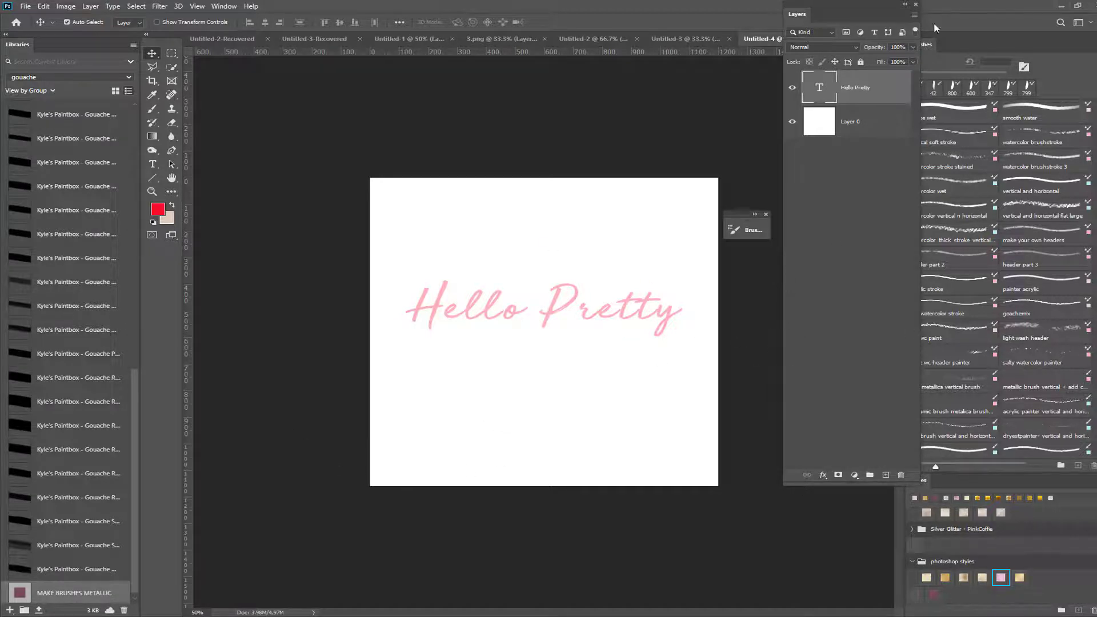
{"action": "left_click", "coordinate": [845, 127]}
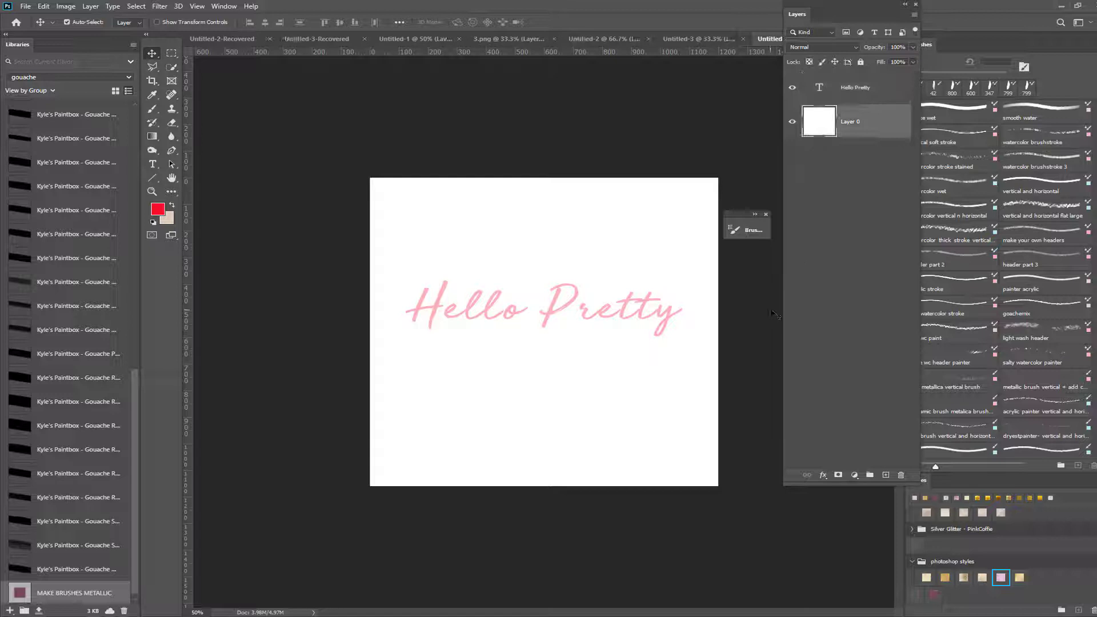
{"action": "left_click", "coordinate": [857, 87]}
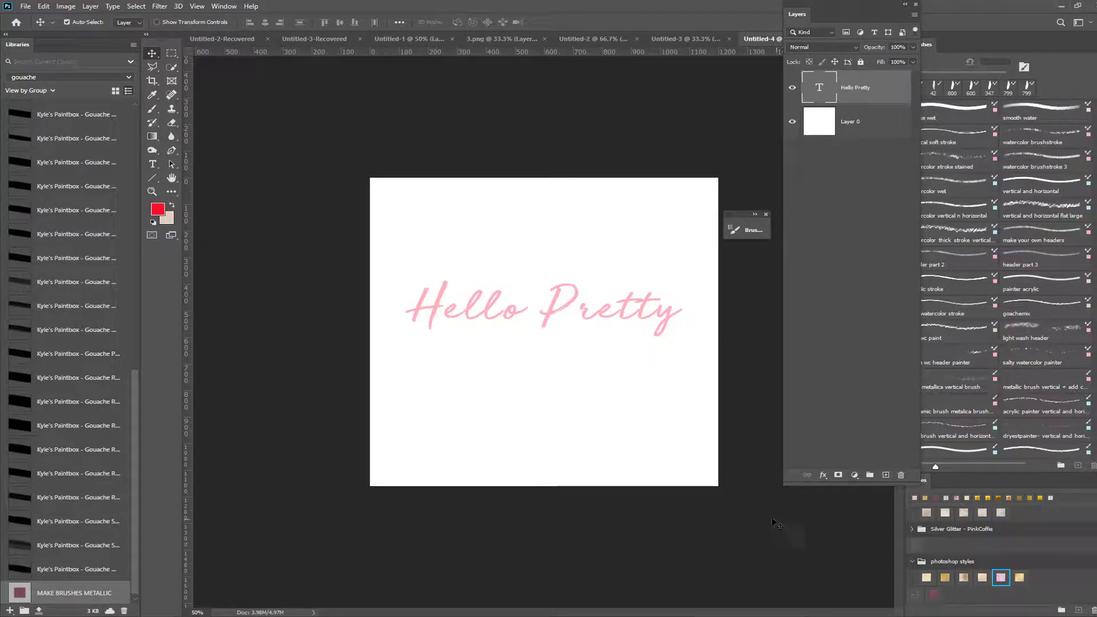
Step: Add a rosegoldsparke1 Pattern Overlay to Hello Pretty and turn off Gradient Overlay
{"action": "left_click", "coordinate": [821, 475]}
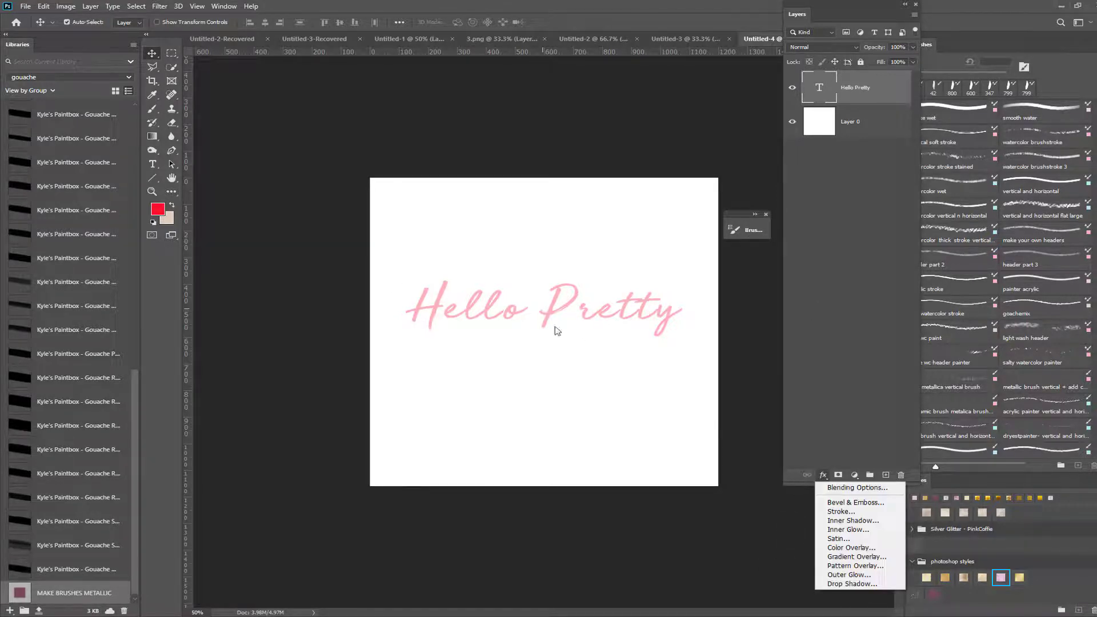
{"action": "left_click", "coordinate": [855, 556]}
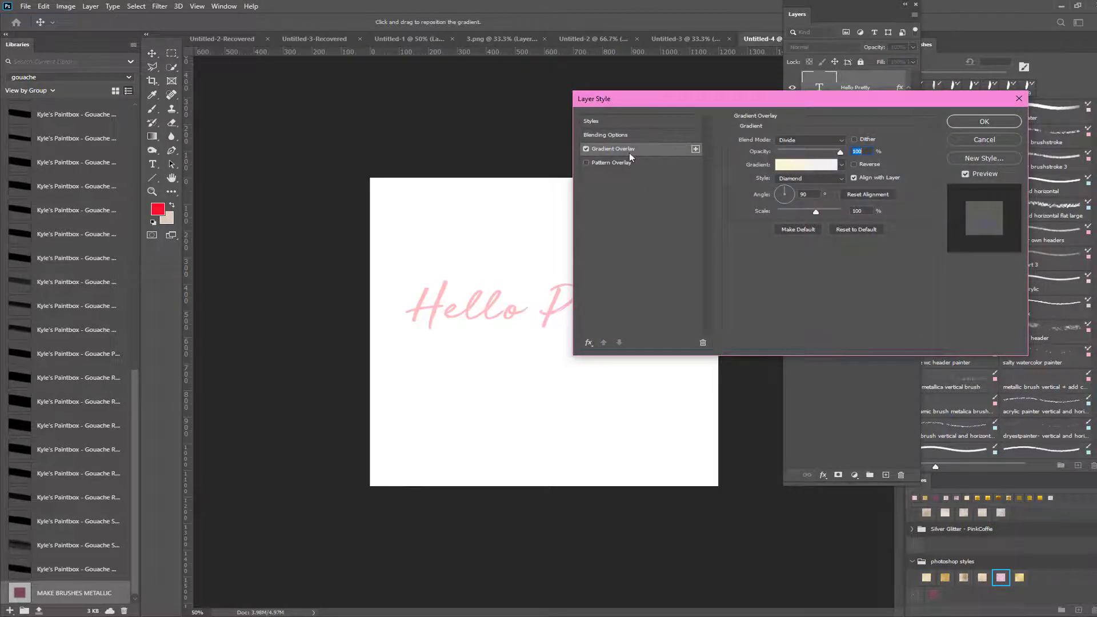
{"action": "left_click", "coordinate": [610, 163]}
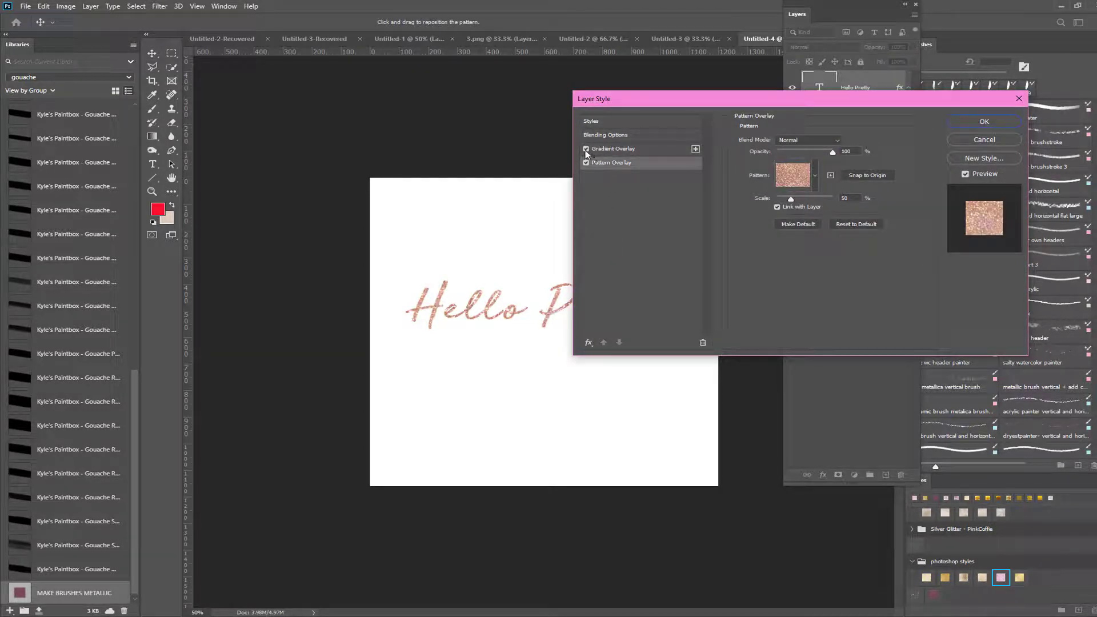
{"action": "left_click", "coordinate": [586, 148]}
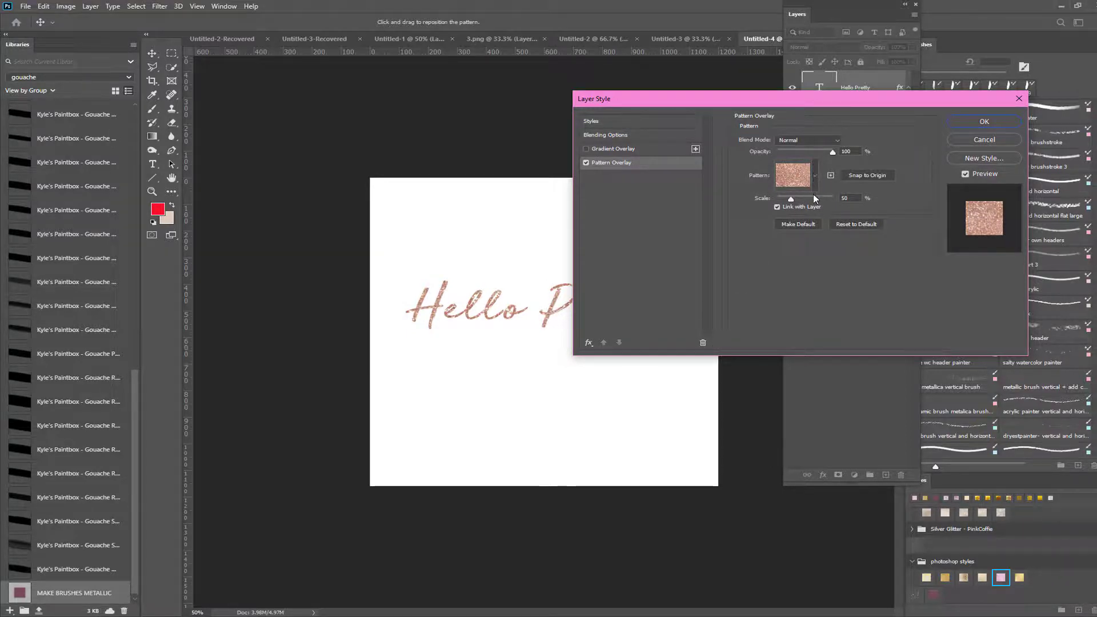
{"action": "left_click", "coordinate": [814, 175]}
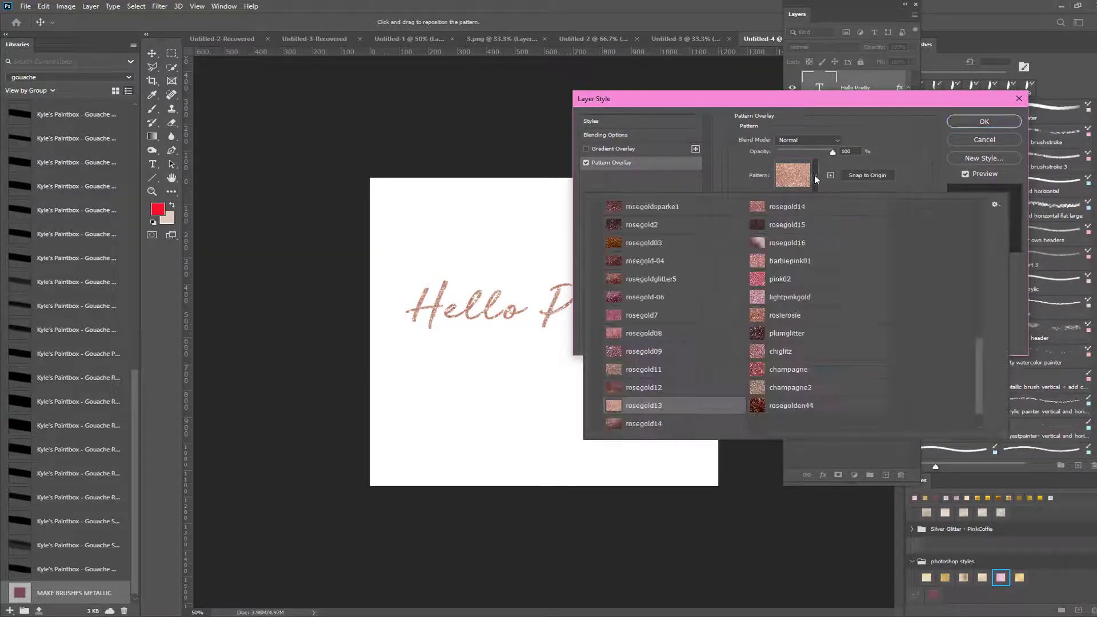
{"action": "left_click", "coordinate": [633, 206]}
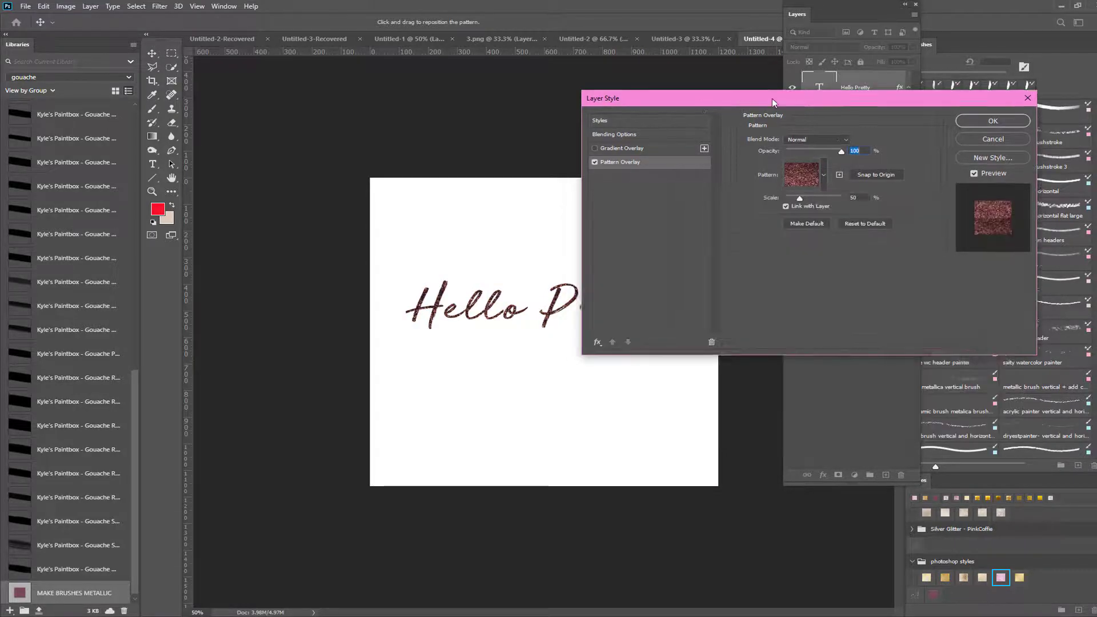
Step: Preview rosegold03, a pink glitter and rosegold7, settling on rosegold09
{"action": "left_click_drag", "start_coordinate": [773, 99], "coordinate": [896, 86]}
{"action": "left_click", "coordinate": [930, 165]}
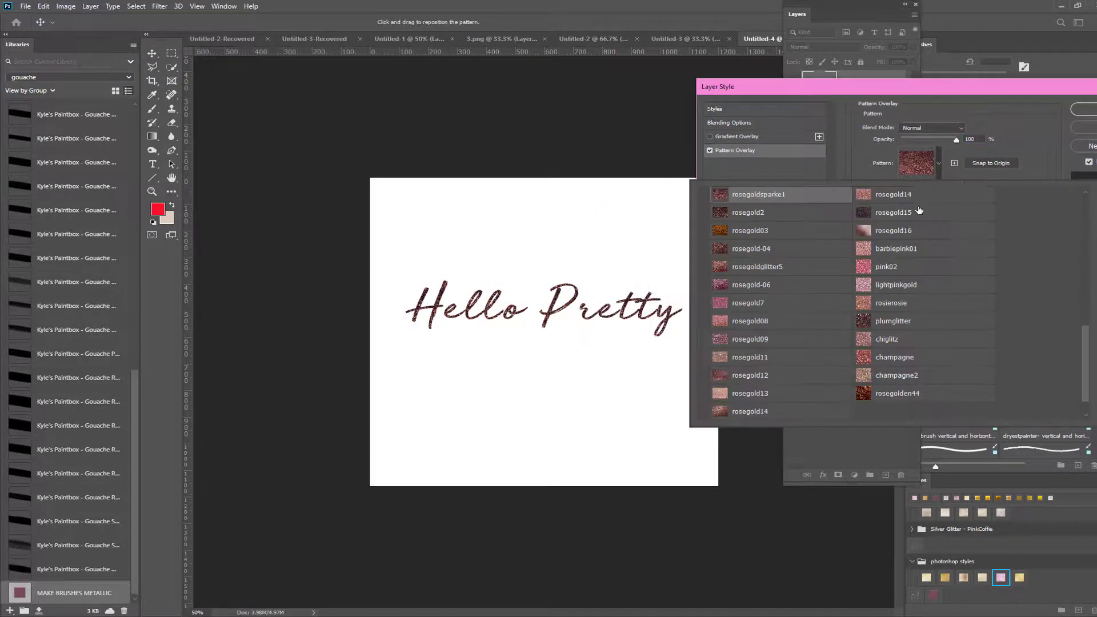
{"action": "left_click", "coordinate": [739, 232]}
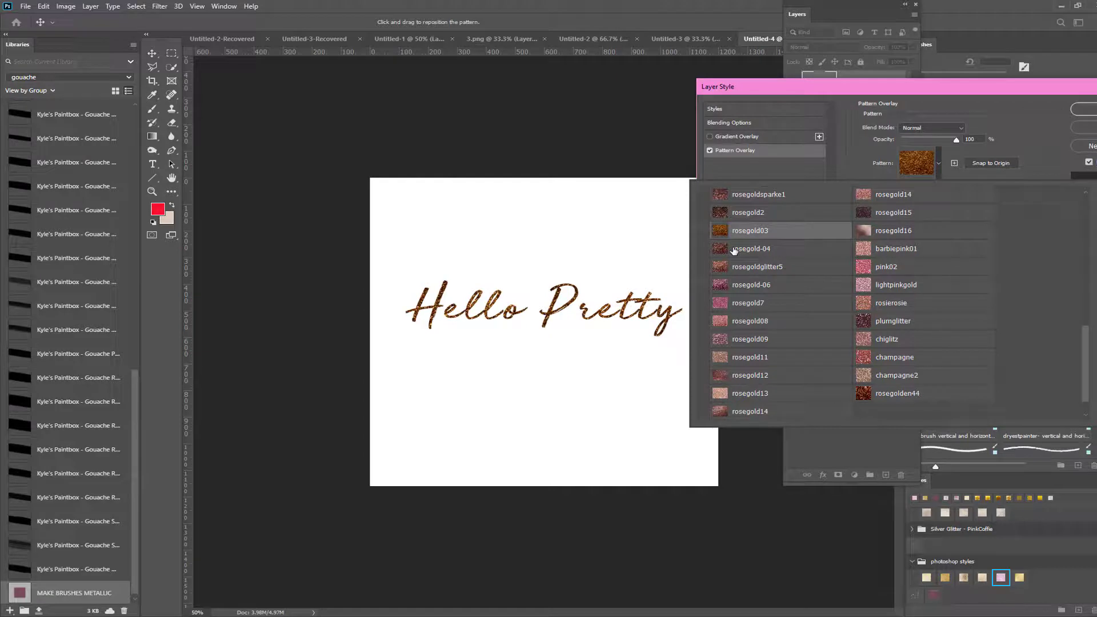
{"action": "left_click", "coordinate": [733, 250]}
{"action": "left_click", "coordinate": [732, 302]}
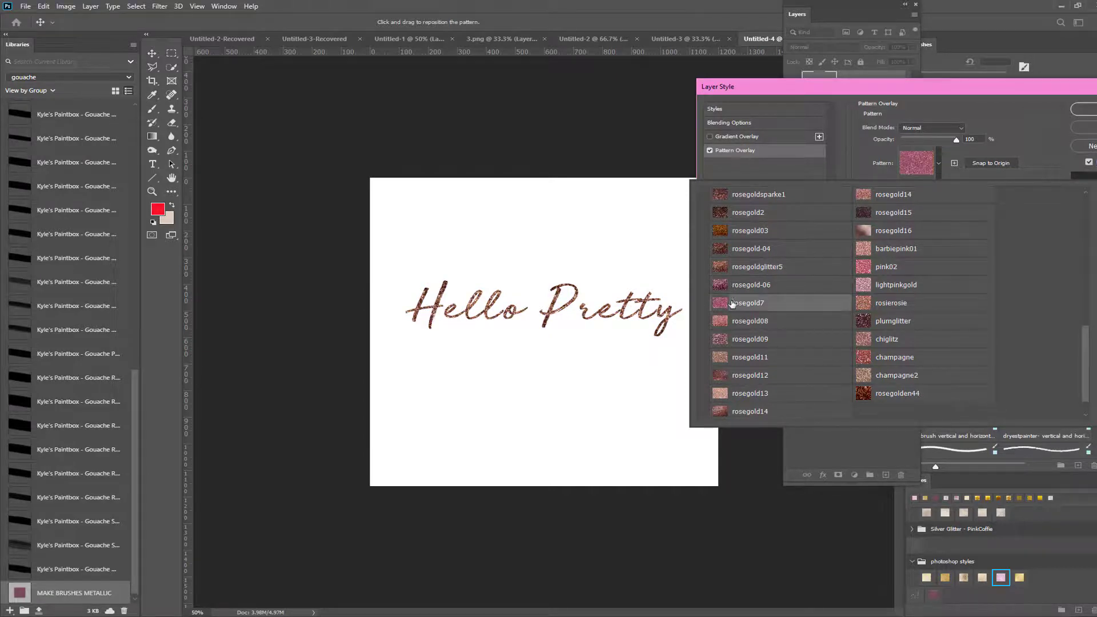
{"action": "left_click", "coordinate": [745, 337]}
Step: Set the rosegold09 overlay scale to 25% and apply the layer style
{"action": "left_click", "coordinate": [953, 117]}
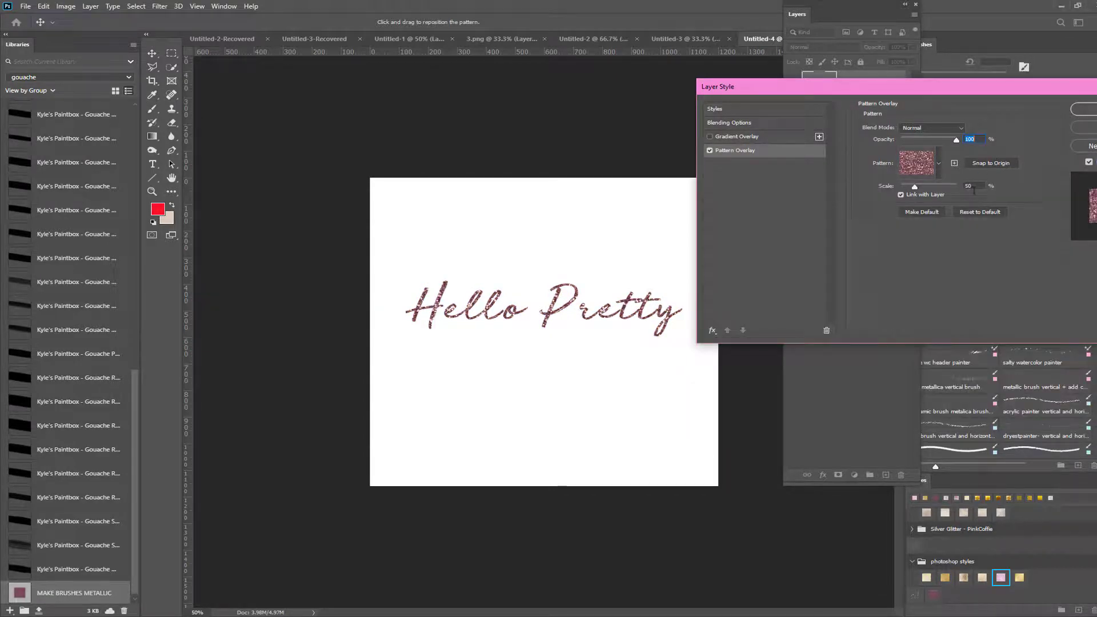
{"action": "key", "text": "Tab"}
{"action": "type", "text": "2"}
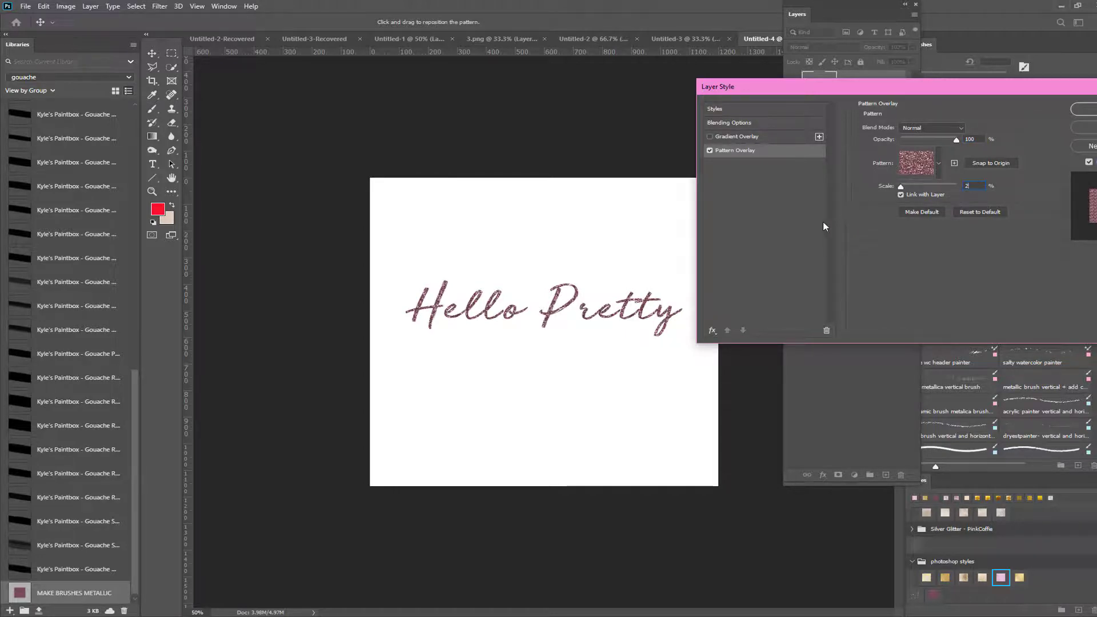
{"action": "type", "text": "52"}
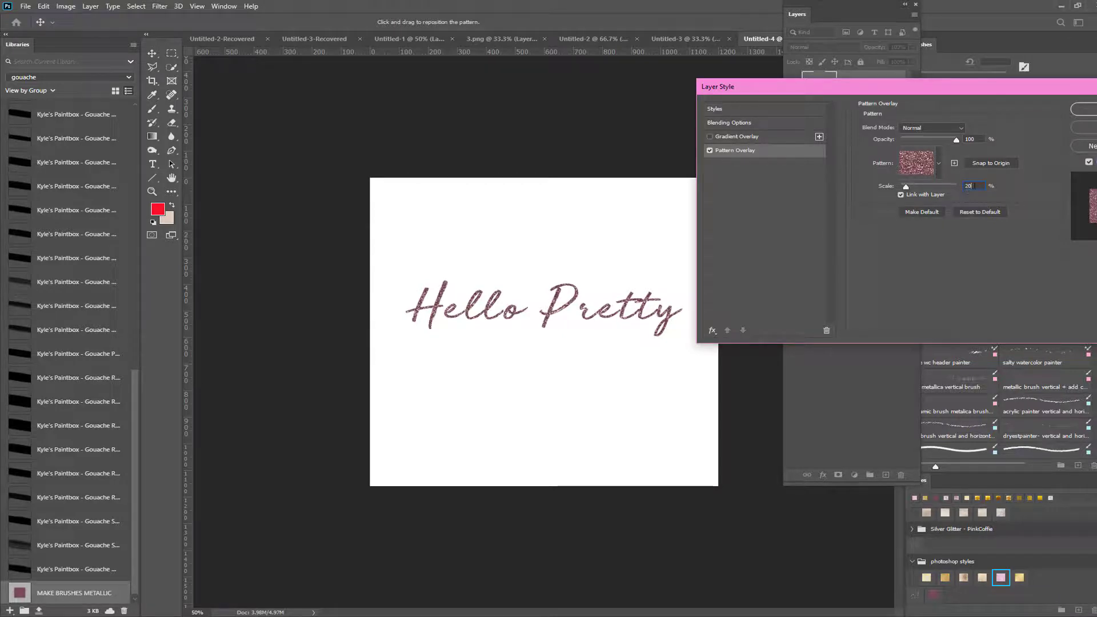
{"action": "type", "text": "50"}
{"action": "key", "text": "Return"}
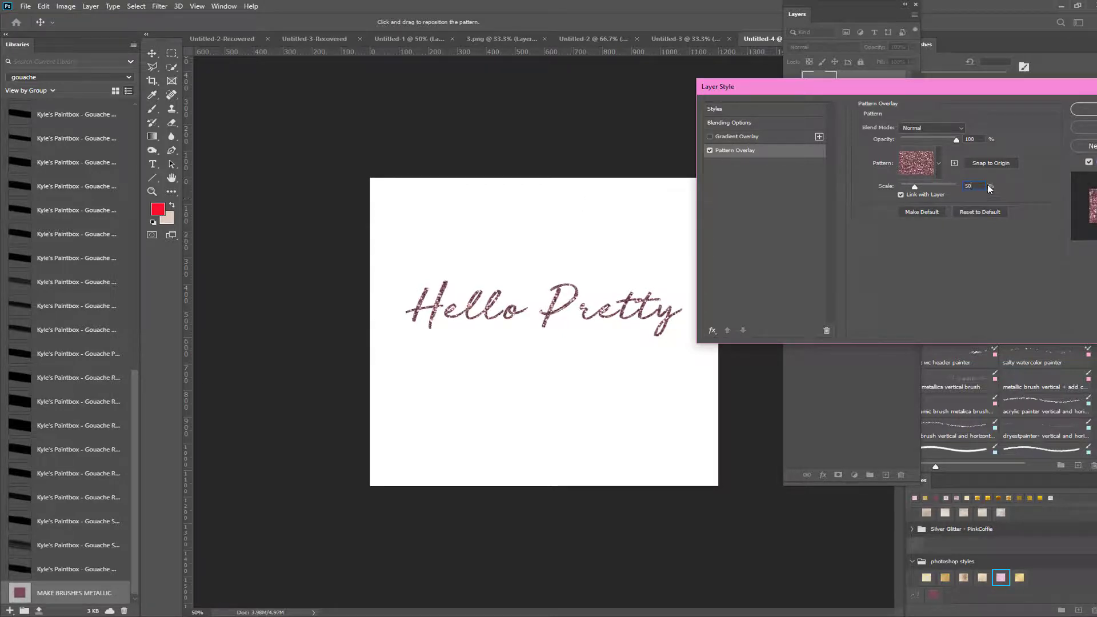
{"action": "type", "text": "100"}
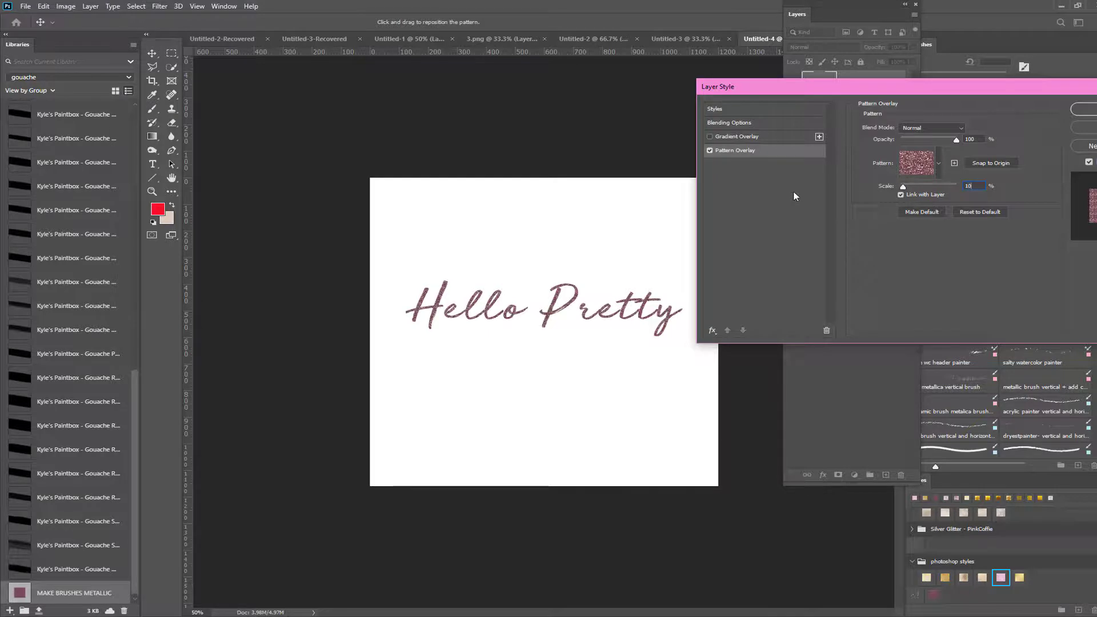
{"action": "key", "text": "Return"}
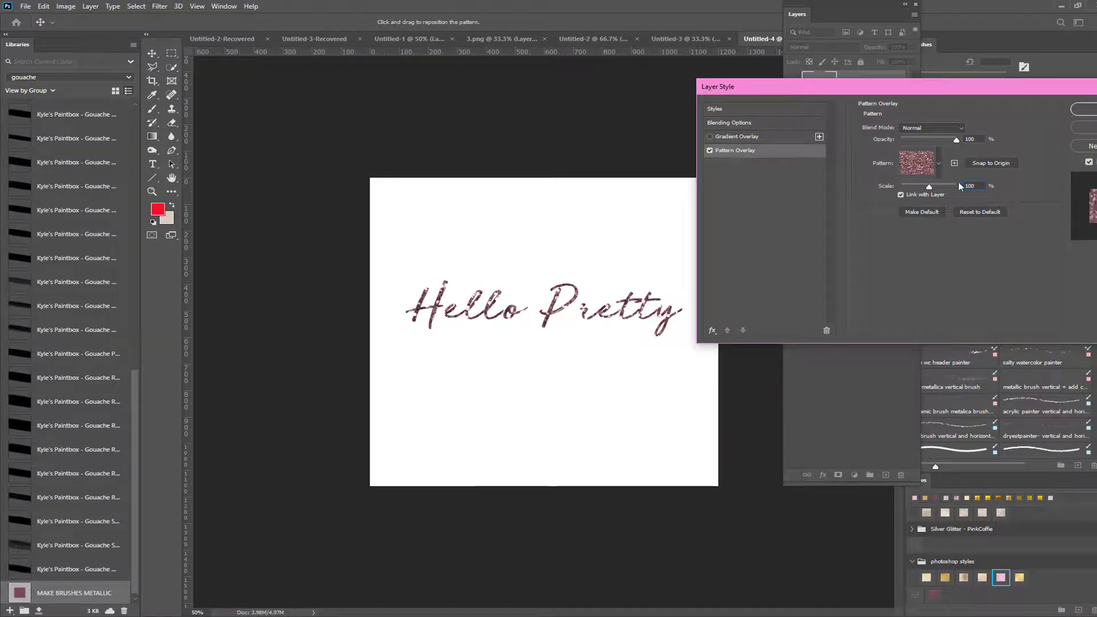
{"action": "left_click", "coordinate": [970, 185]}
{"action": "type", "text": "25"}
{"action": "key", "text": "Return"}
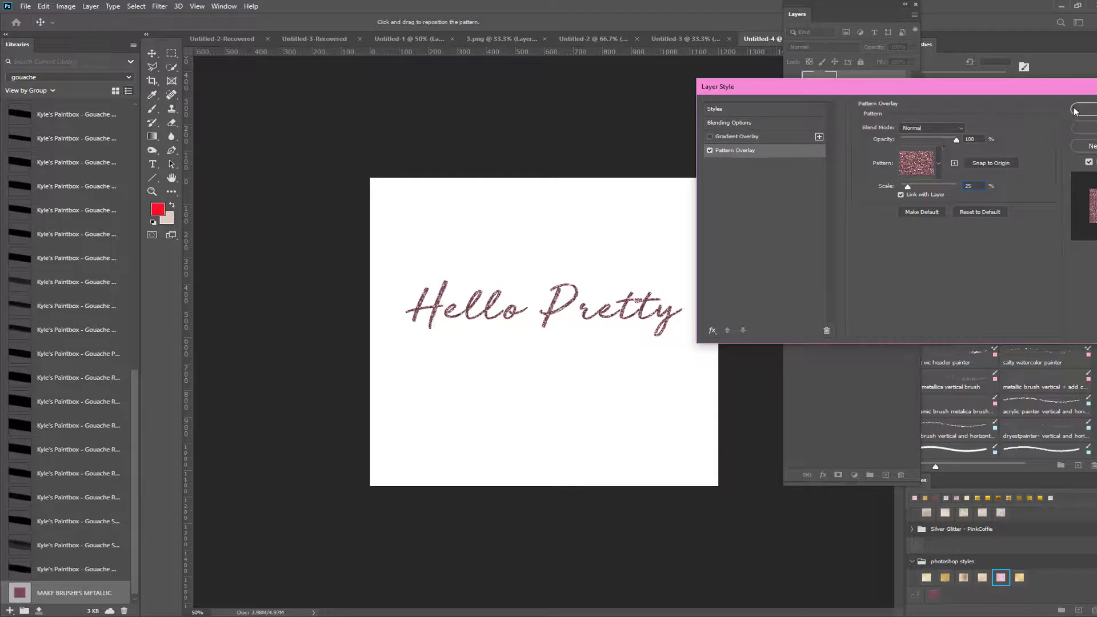
{"action": "left_click", "coordinate": [1081, 109]}
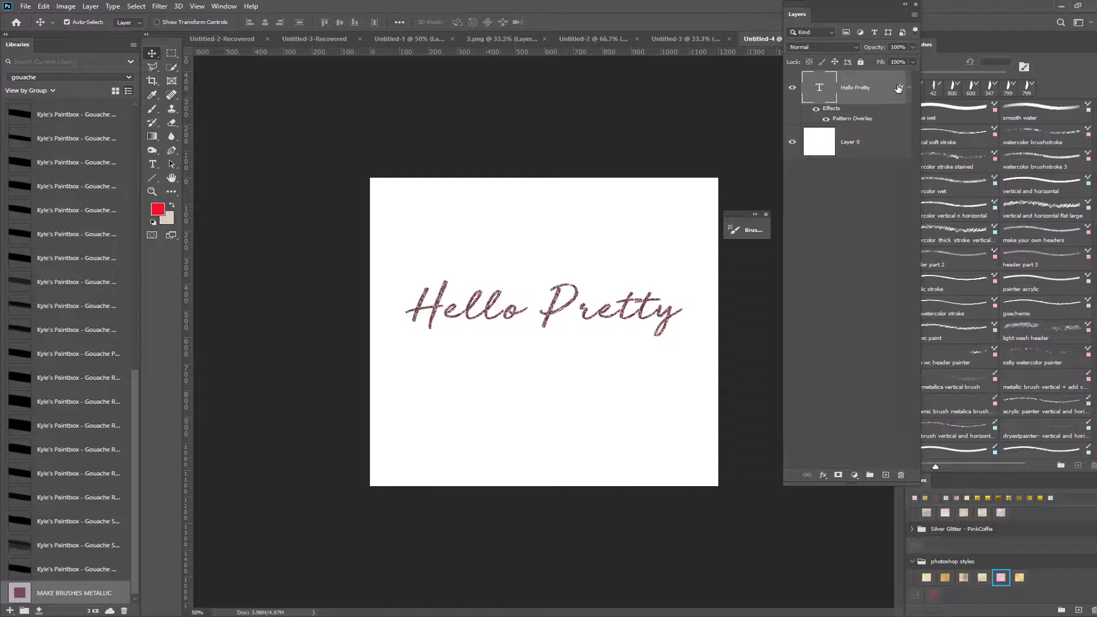
{"action": "left_click", "coordinate": [823, 475]}
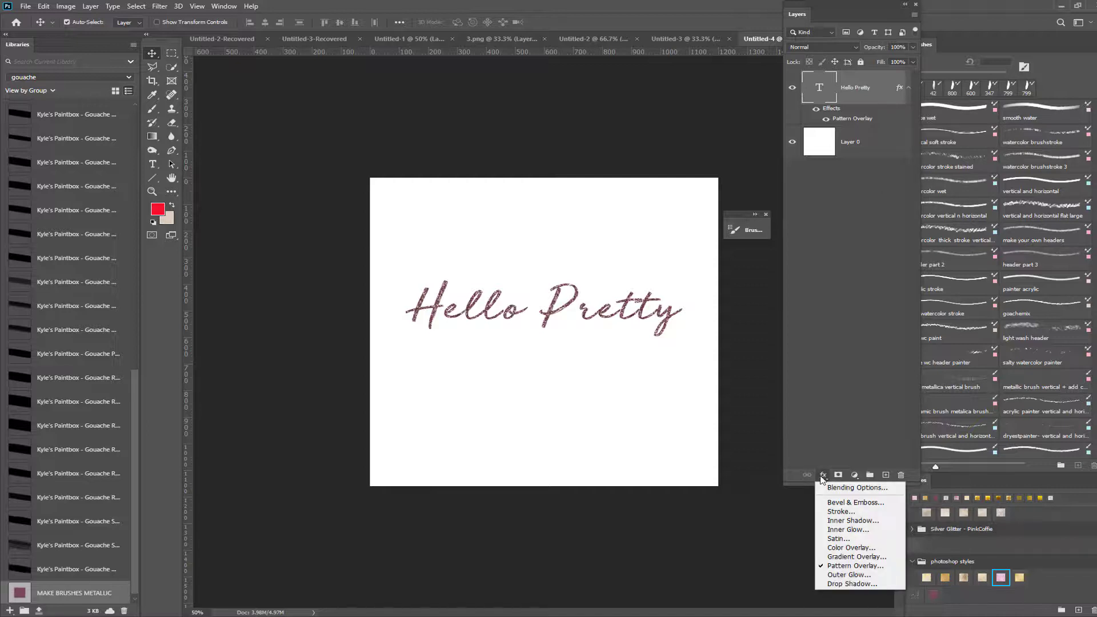
{"action": "left_click", "coordinate": [867, 89]}
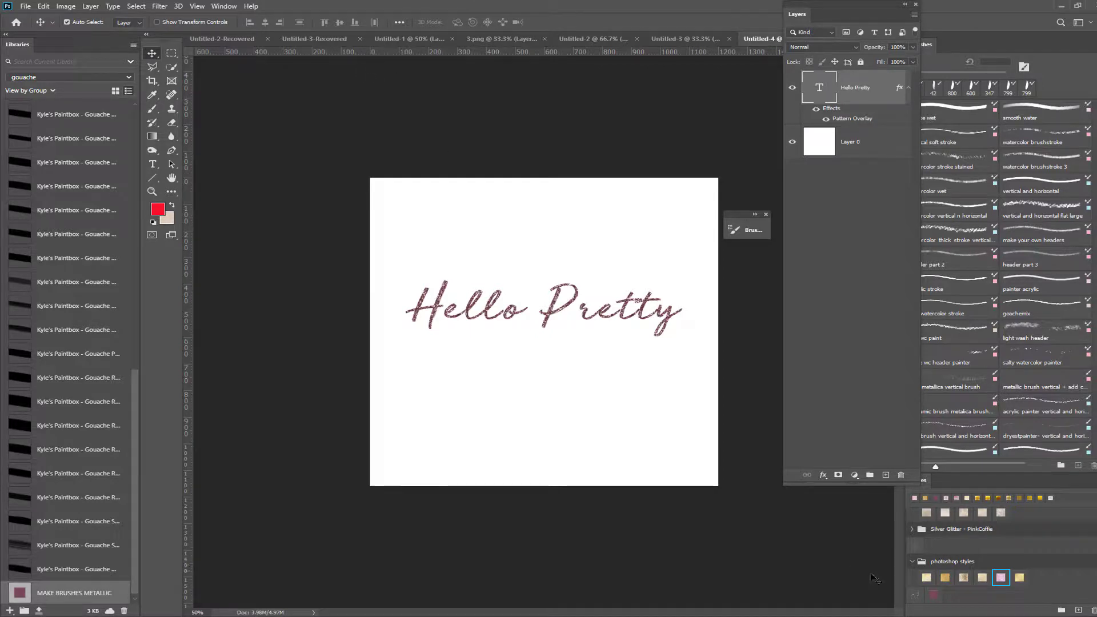
Step: Show the Patterns panel from the Window menu, floating it and making it taller
{"action": "left_click", "coordinate": [224, 6]}
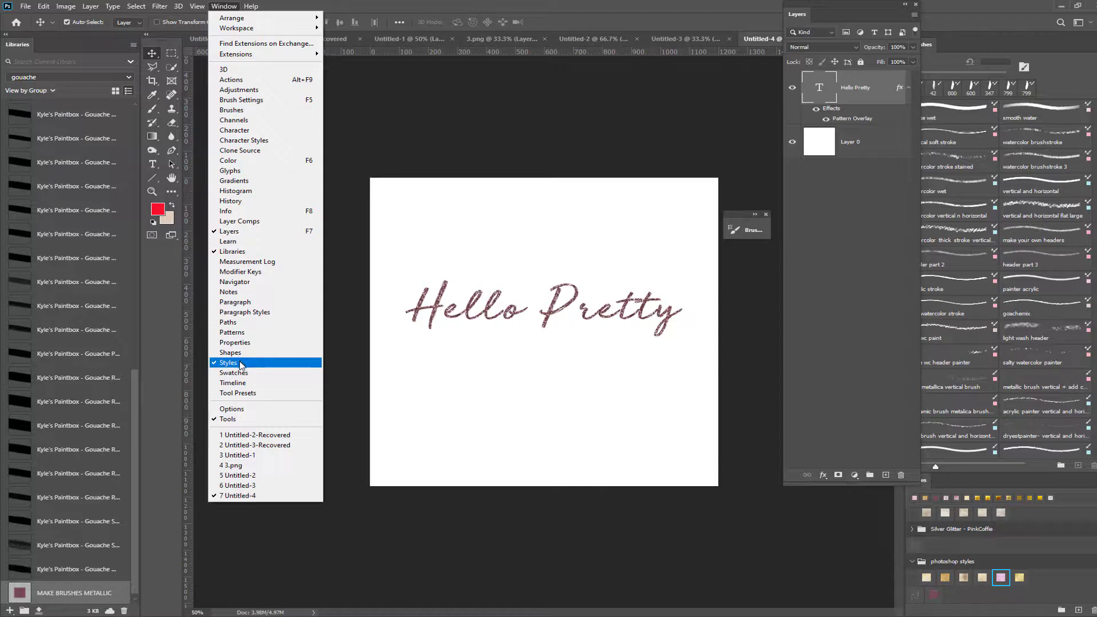
{"action": "left_click", "coordinate": [237, 333]}
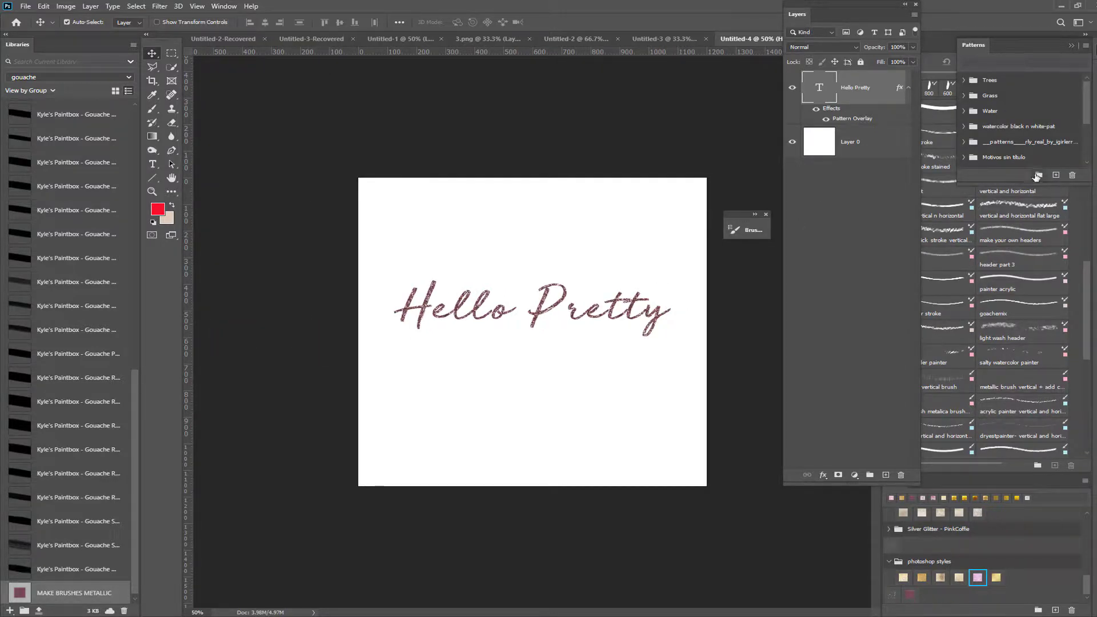
{"action": "left_click_drag", "start_coordinate": [992, 48], "coordinate": [220, 94]}
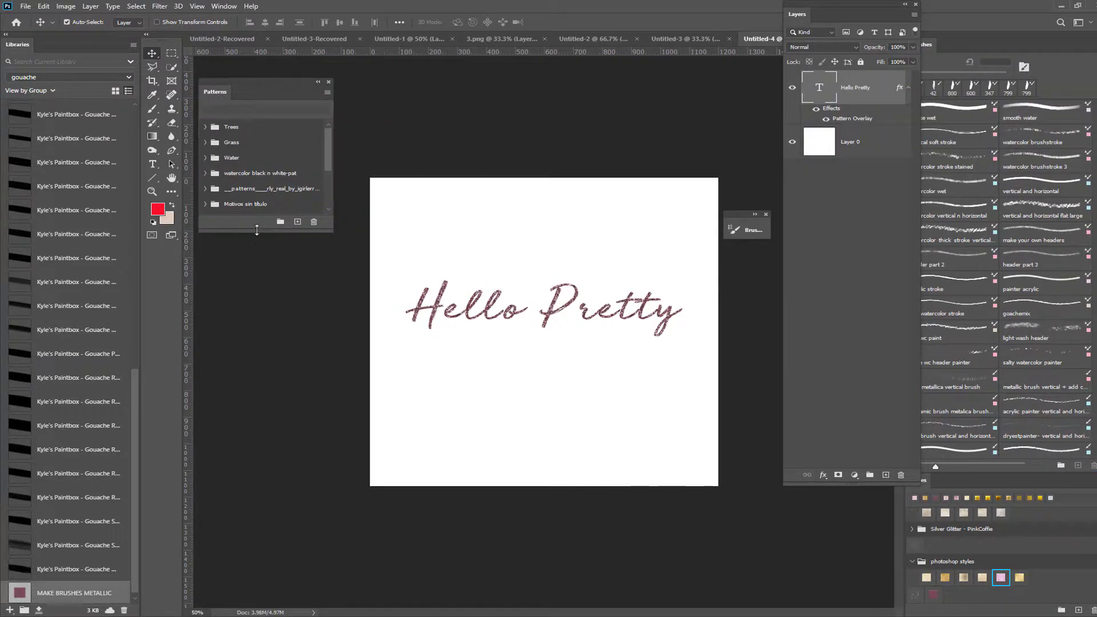
{"action": "left_click_drag", "start_coordinate": [251, 241], "coordinate": [252, 278]}
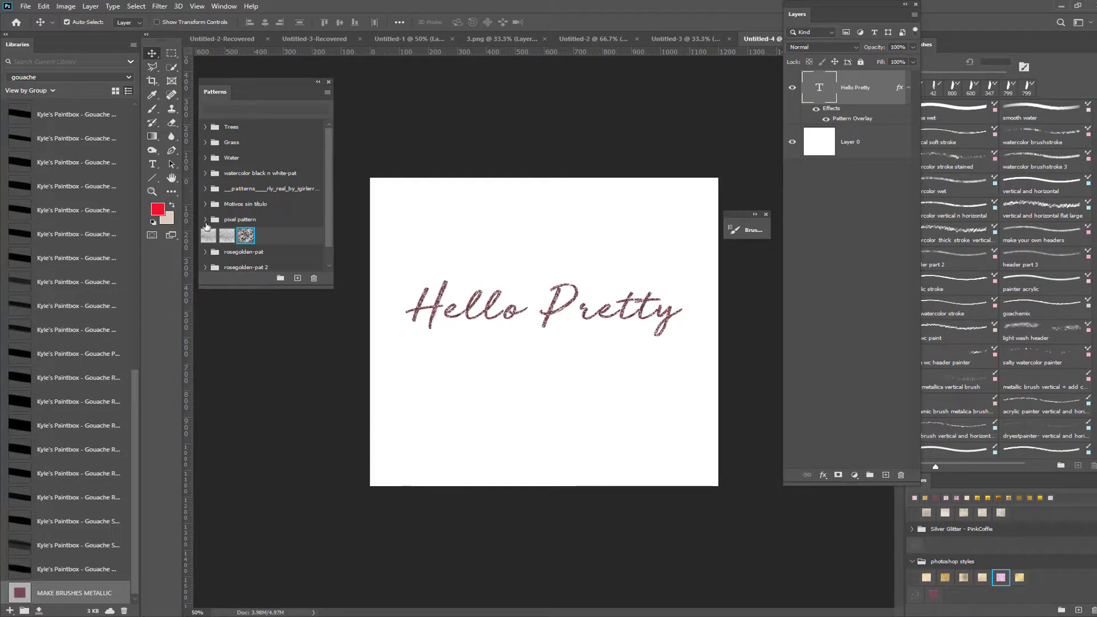
{"action": "scroll", "coordinate": [221, 241], "scroll_direction": "down", "scroll_amount": 1}
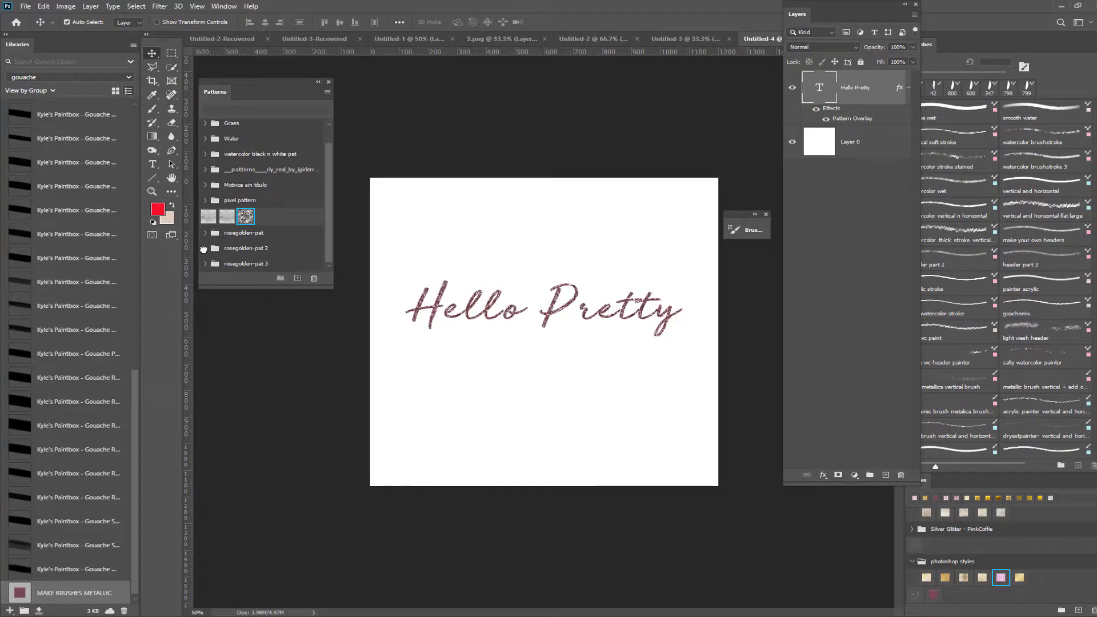
Step: Expand rosegolden-pat 2 and try its glitter swatches, ending on dark copper
{"action": "left_click", "coordinate": [206, 251]}
{"action": "scroll", "coordinate": [205, 249], "scroll_direction": "down", "scroll_amount": 2}
{"action": "scroll", "coordinate": [204, 244], "scroll_direction": "down", "scroll_amount": 1}
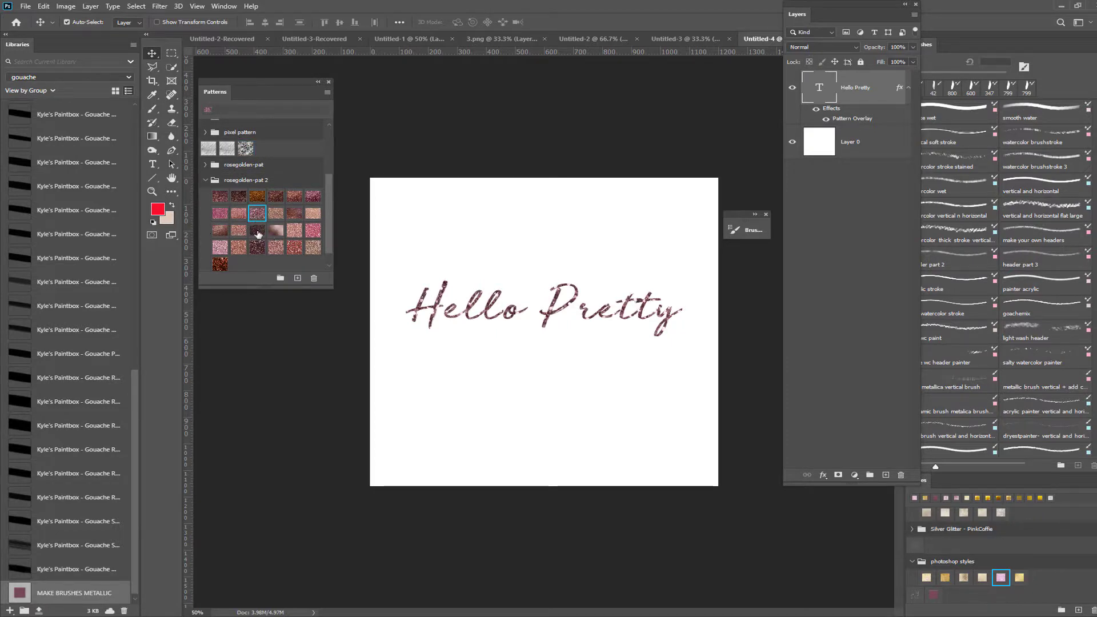
{"action": "left_click", "coordinate": [257, 230]}
{"action": "left_click", "coordinate": [274, 248]}
{"action": "left_click", "coordinate": [313, 247]}
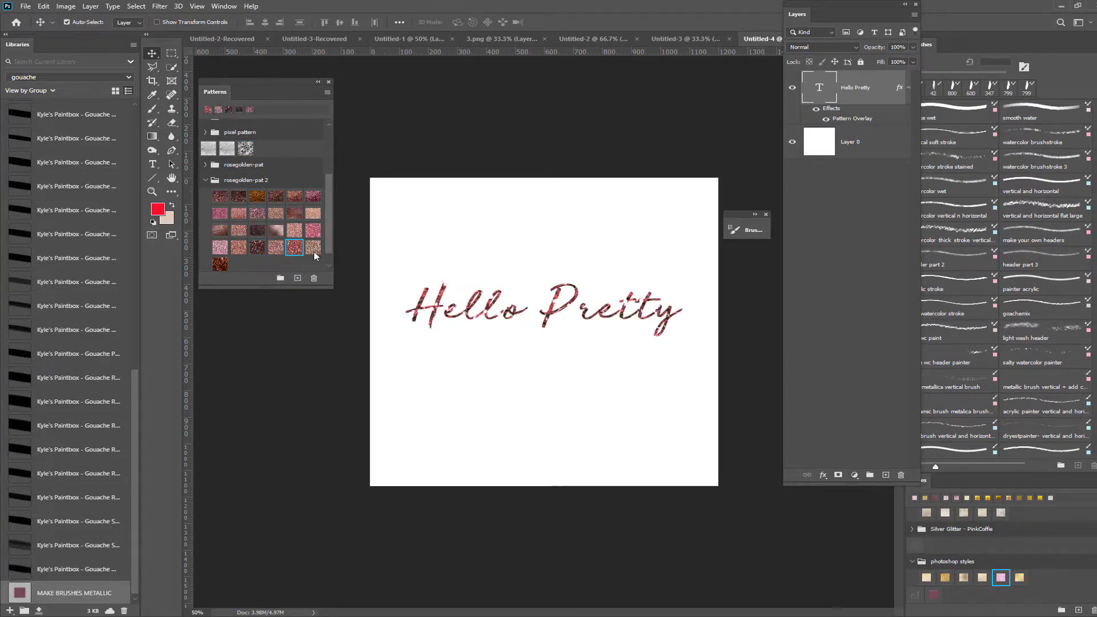
{"action": "left_click", "coordinate": [220, 264]}
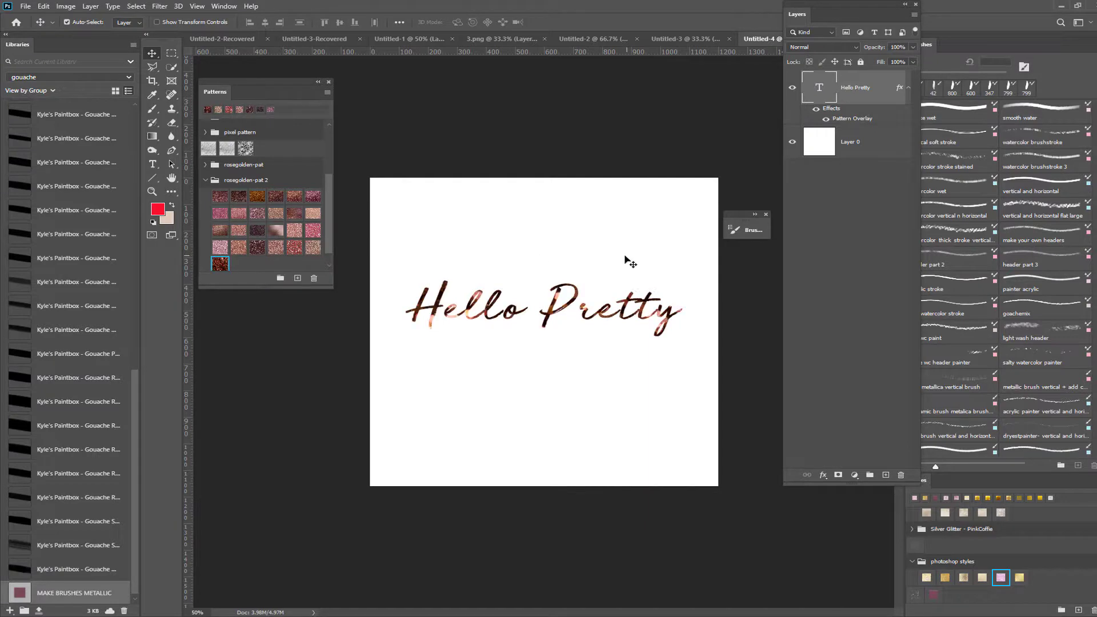
{"action": "left_click", "coordinate": [822, 475]}
Step: Set the copper Pattern Overlay scale to 25%, snap it to origin, and confirm
{"action": "left_click", "coordinate": [846, 566]}
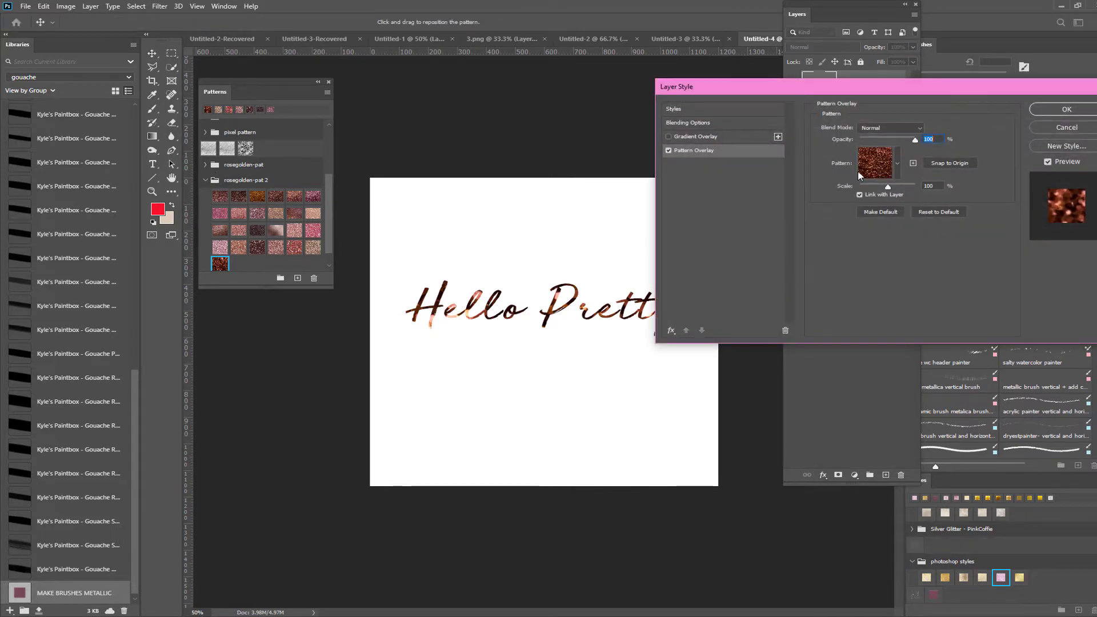
{"action": "left_click", "coordinate": [929, 185]}
{"action": "type", "text": "25"}
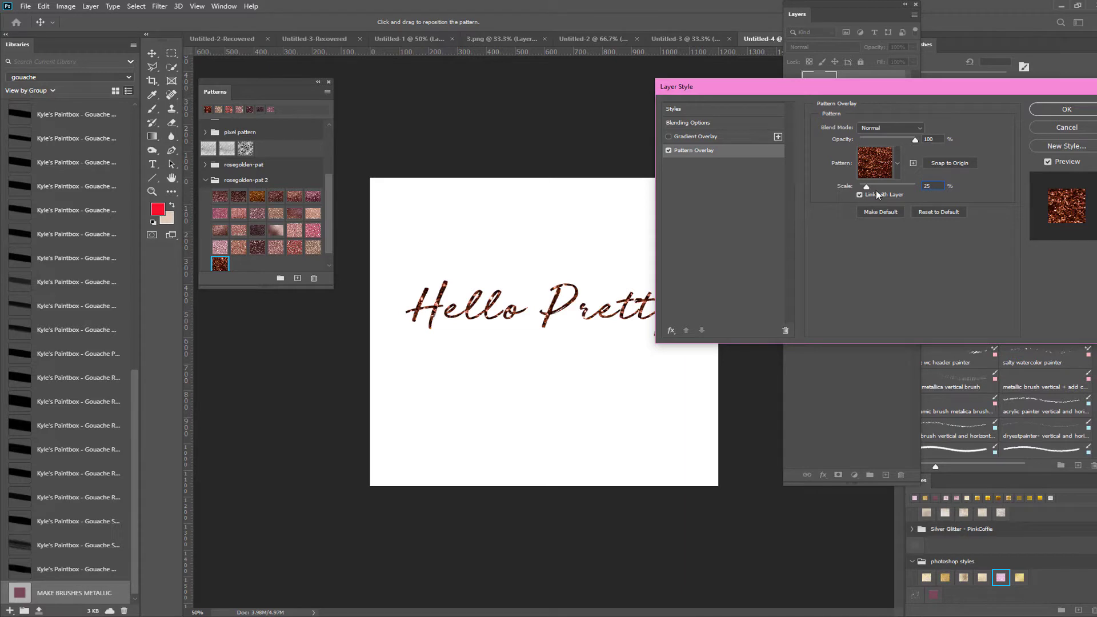
{"action": "left_click", "coordinate": [952, 164]}
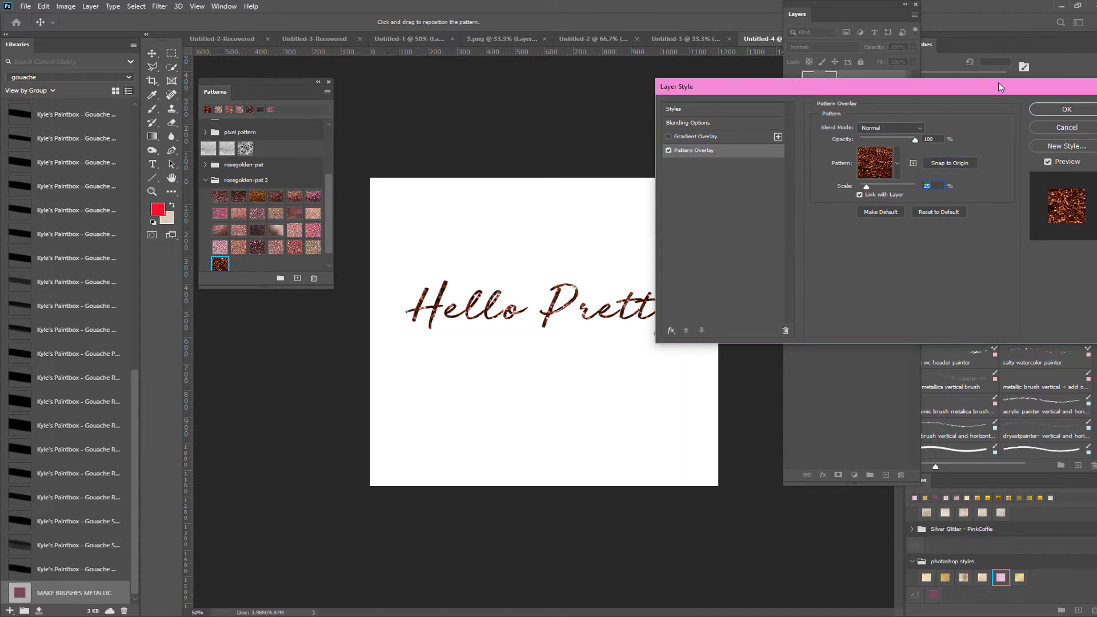
{"action": "left_click", "coordinate": [1056, 109]}
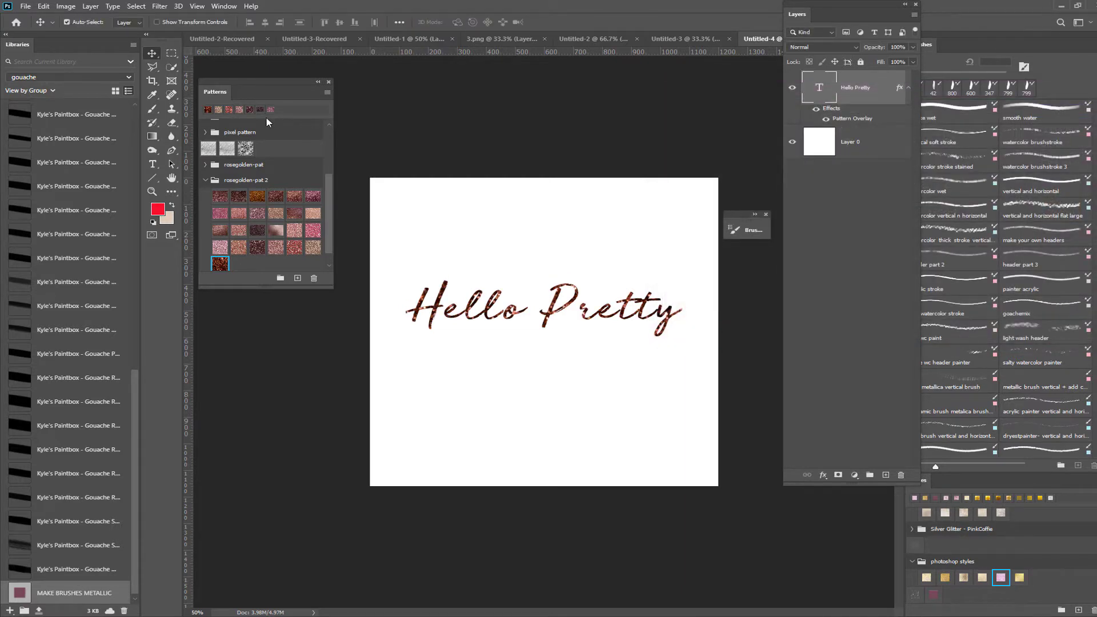